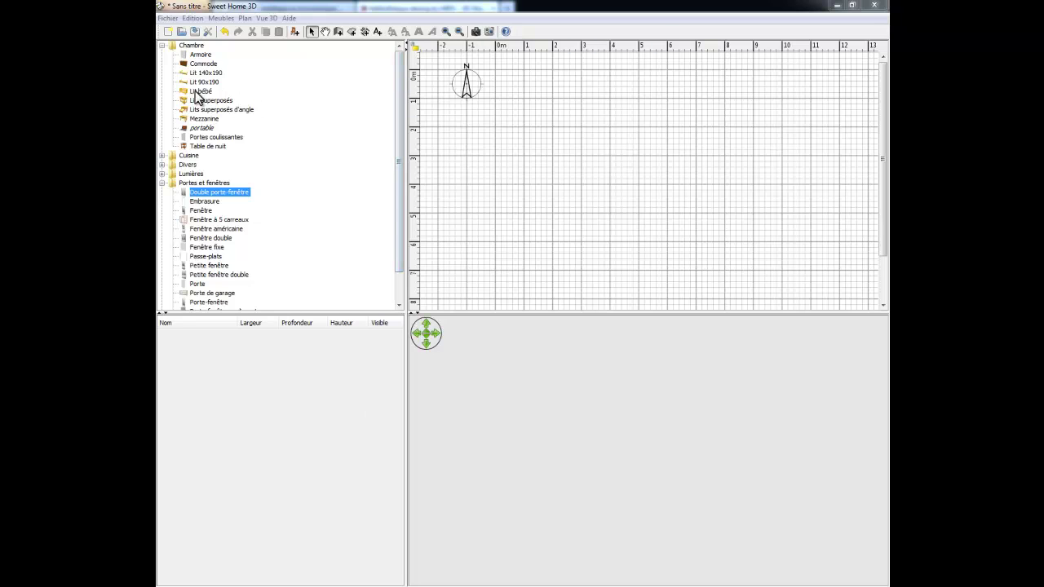
Add the Lit bébé from the Chambre category to the plan, at about 2.2 m across and 2.2 m down
drag(200, 92, 560, 140)
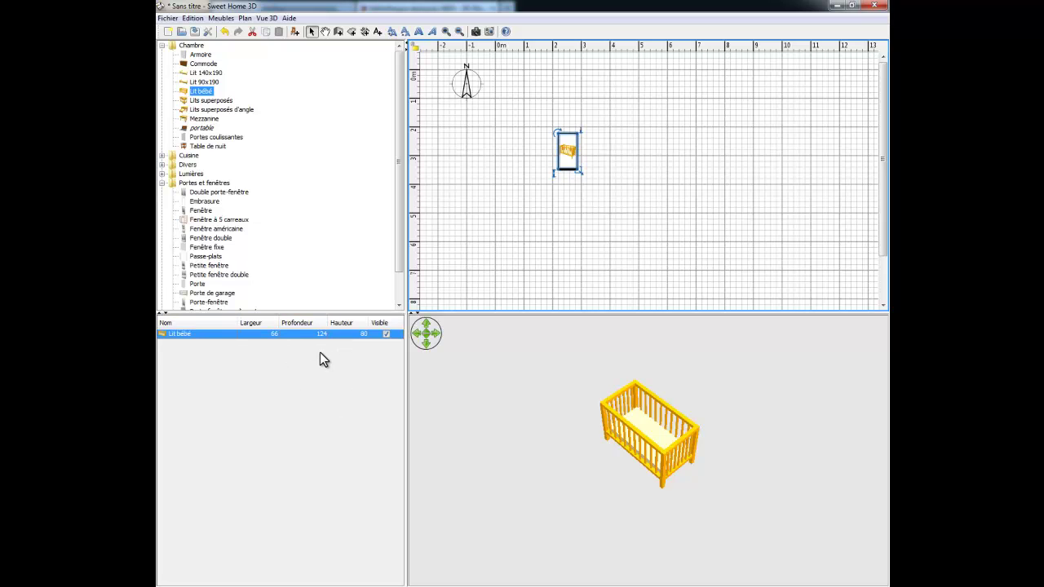
drag(558, 416, 558, 388)
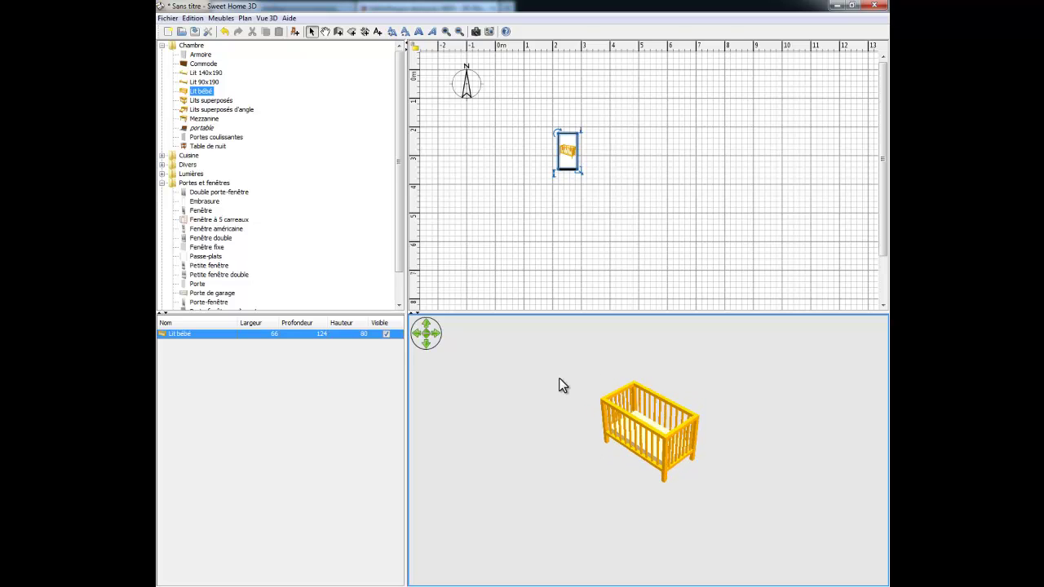
Draw four walls around the crib forming a closed rectangle about 6 m wide and 5 m deep
click(340, 33)
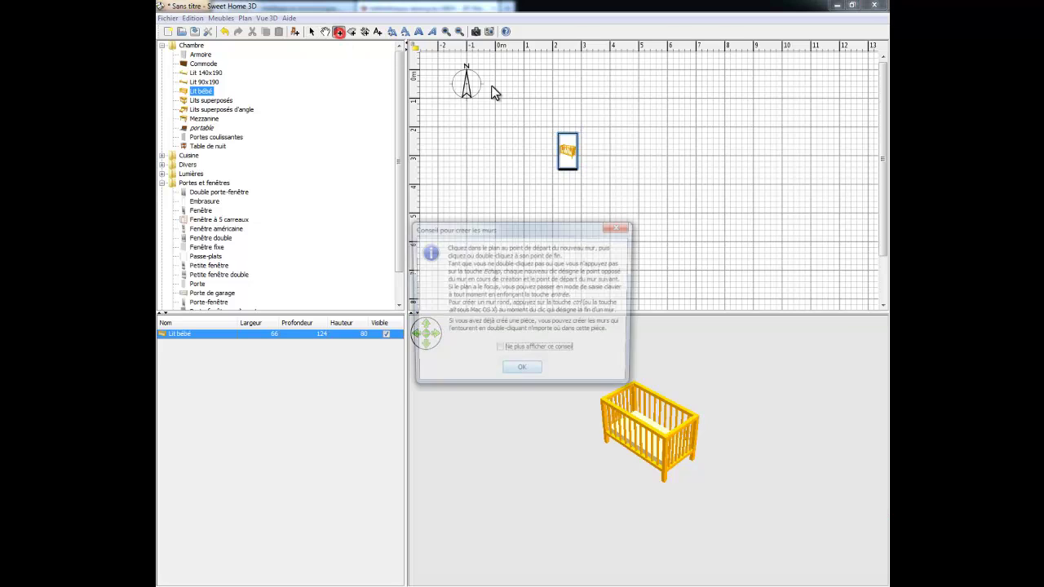
click(524, 374)
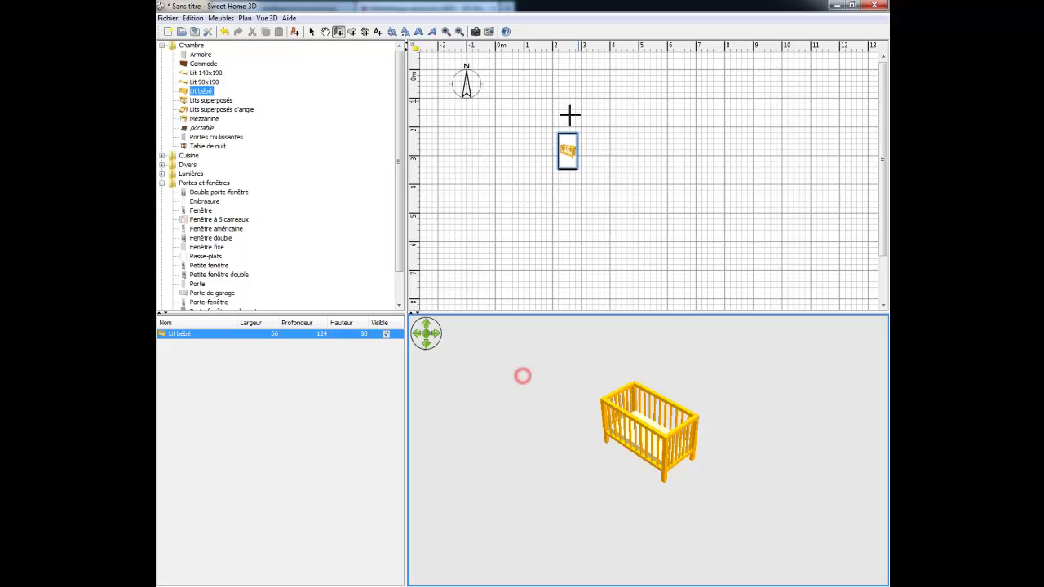
click(524, 97)
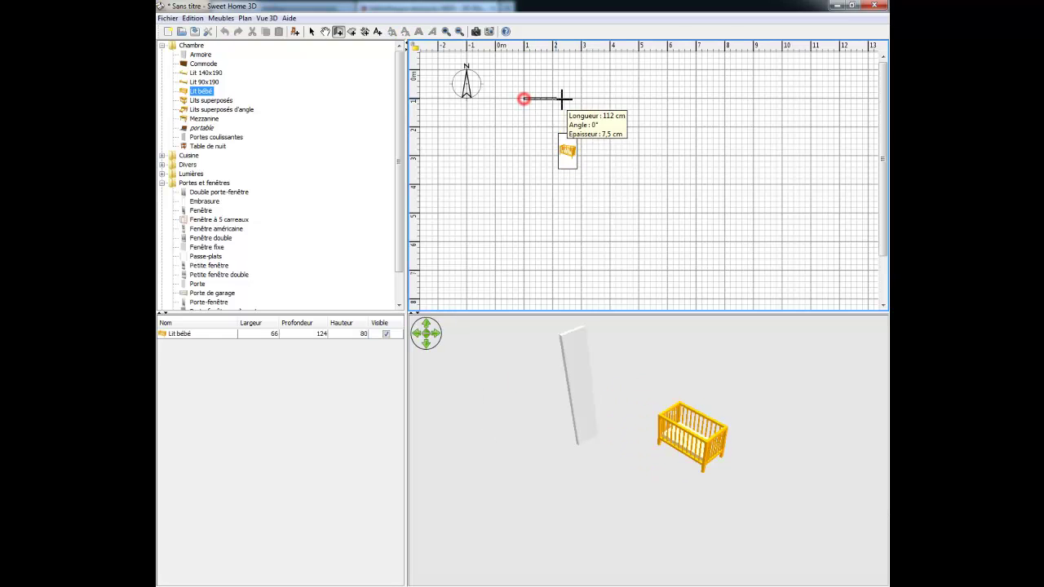
click(696, 99)
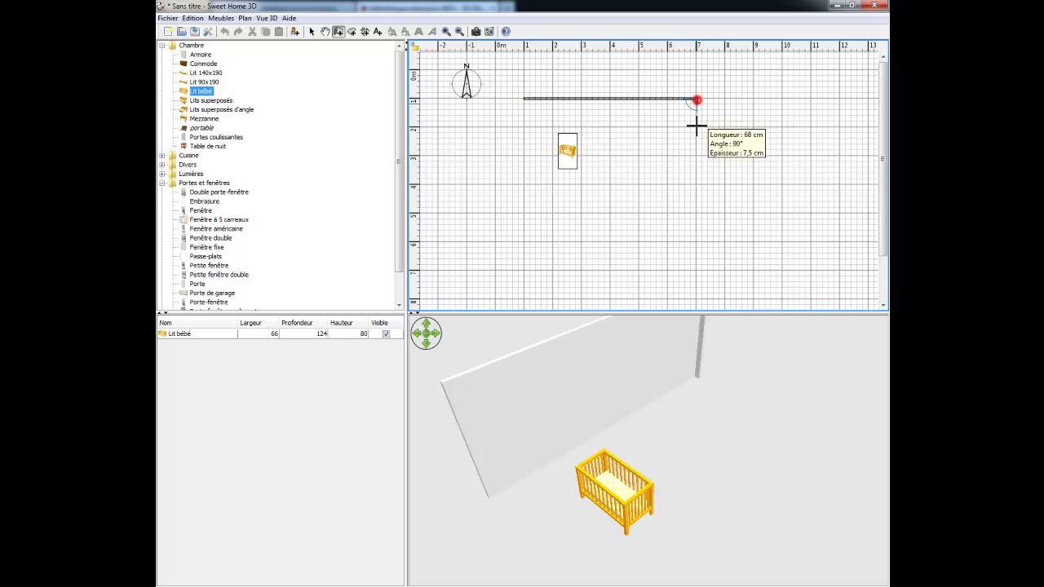
click(697, 242)
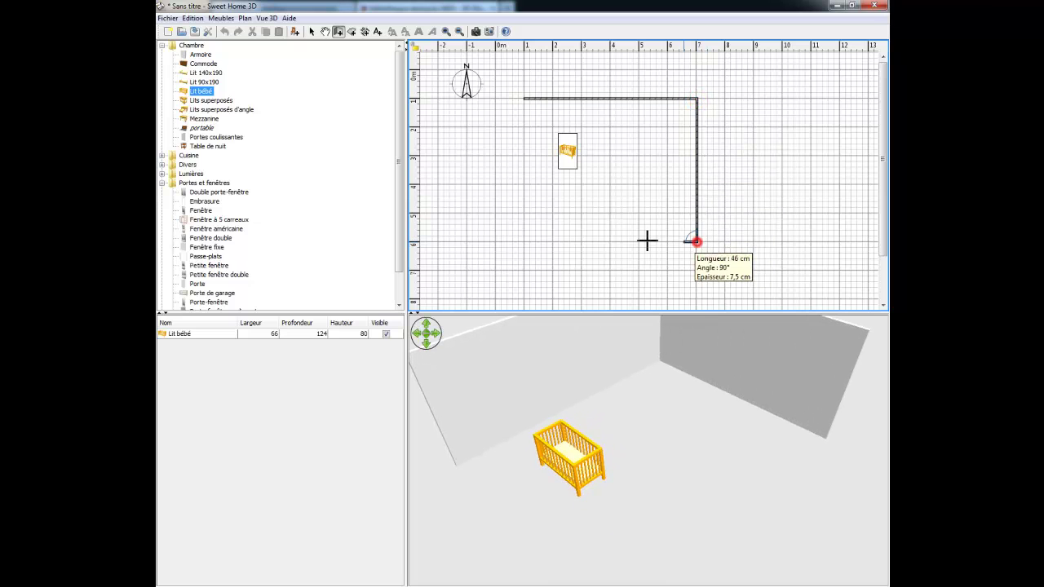
click(524, 237)
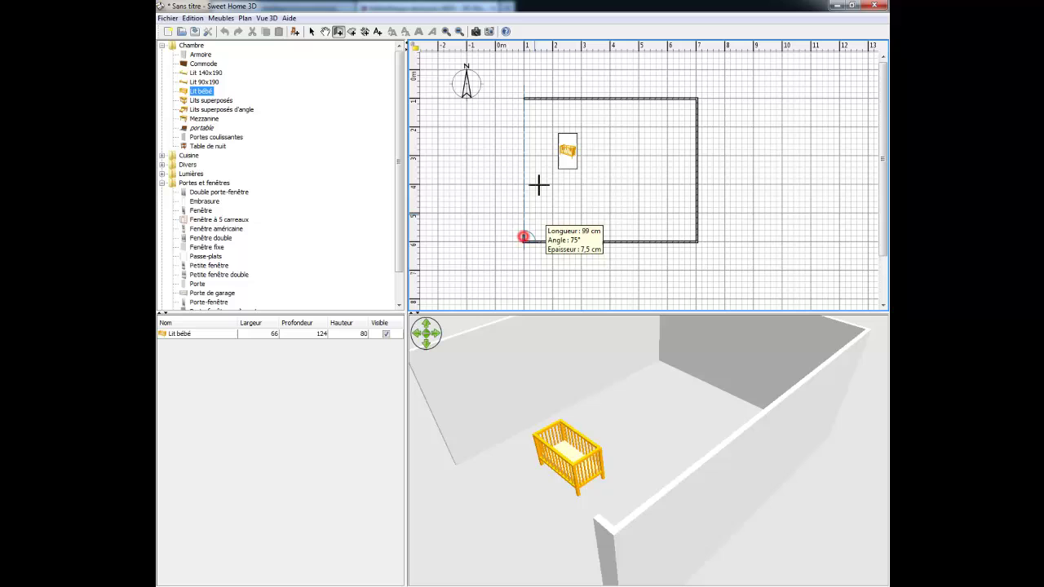
double_click(526, 98)
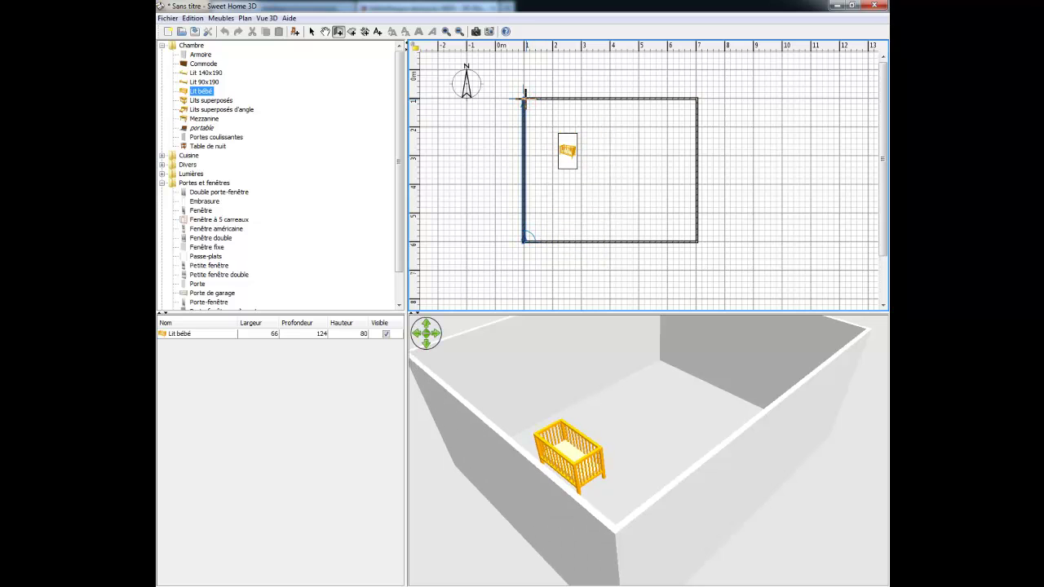
Create a room that fills the area enclosed by the four walls
click(351, 32)
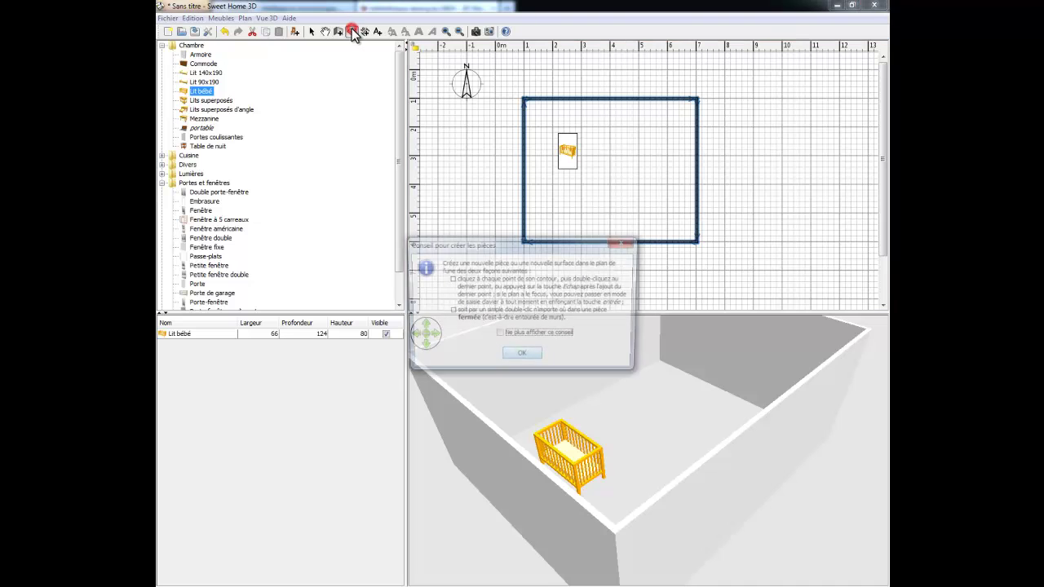
click(521, 352)
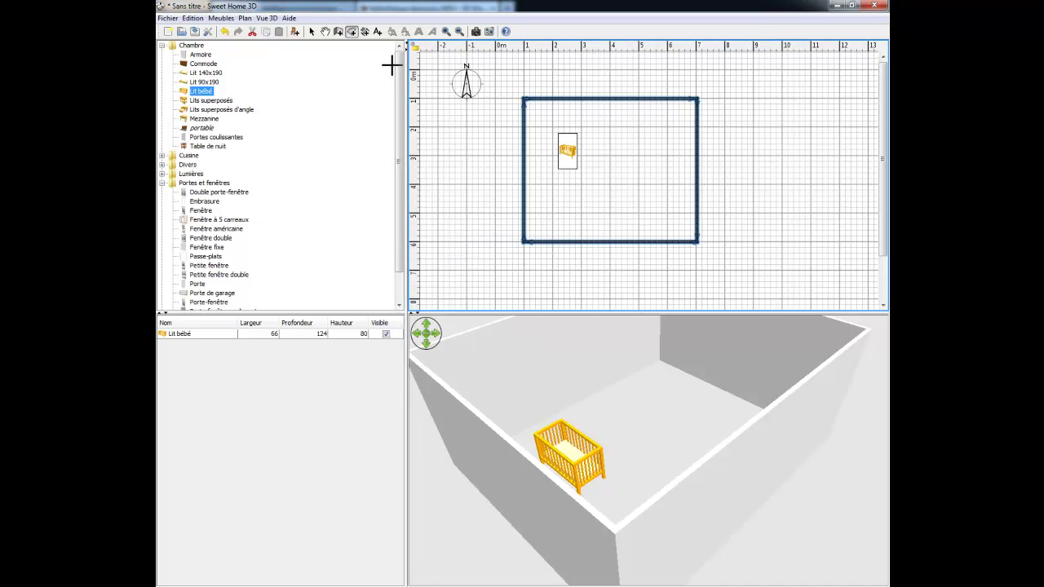
double_click(615, 172)
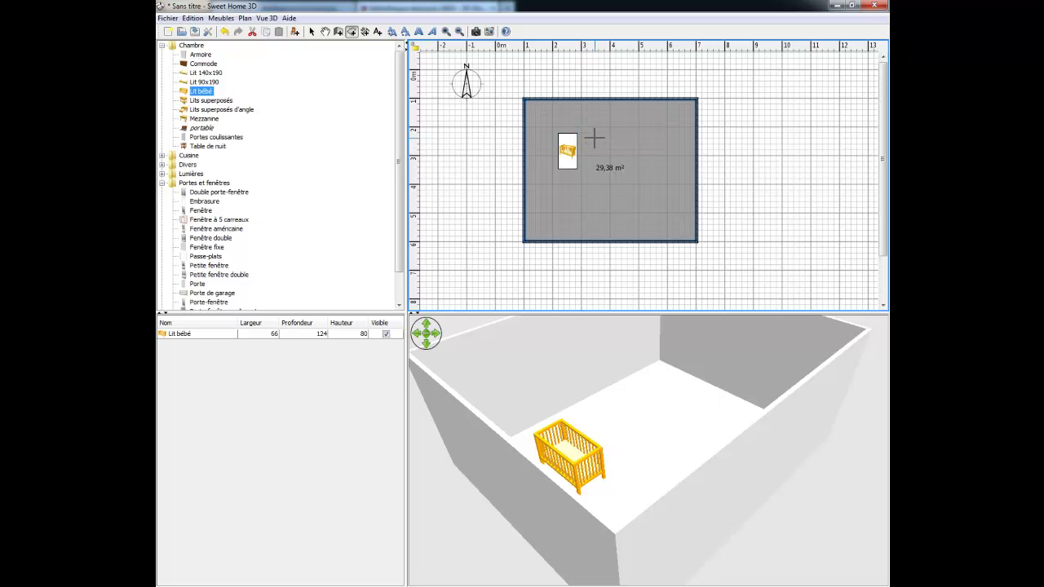
Apply the Sol - Carreaux beiges texture to the room's floor
right_click(598, 147)
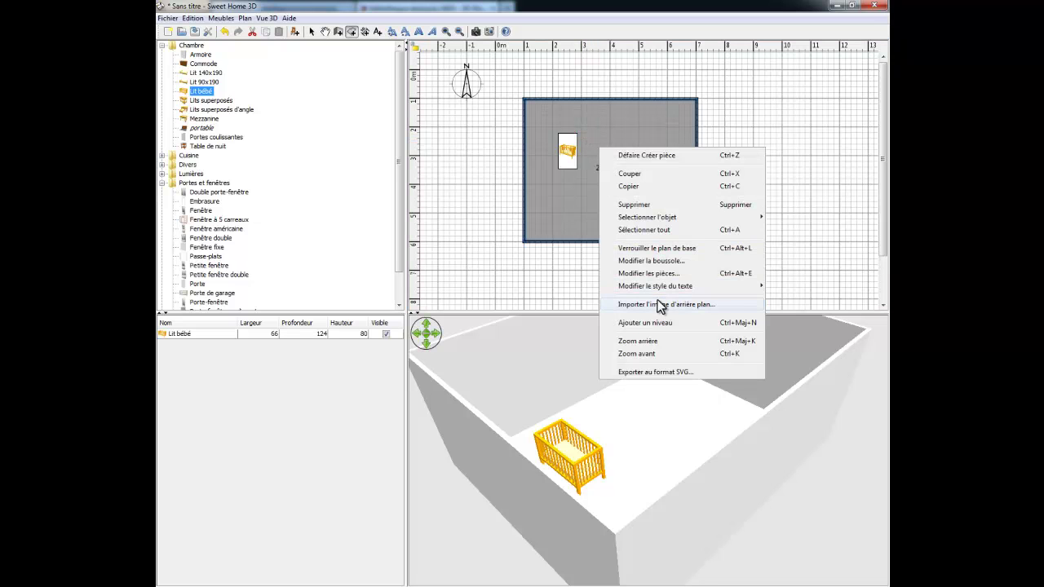
click(659, 273)
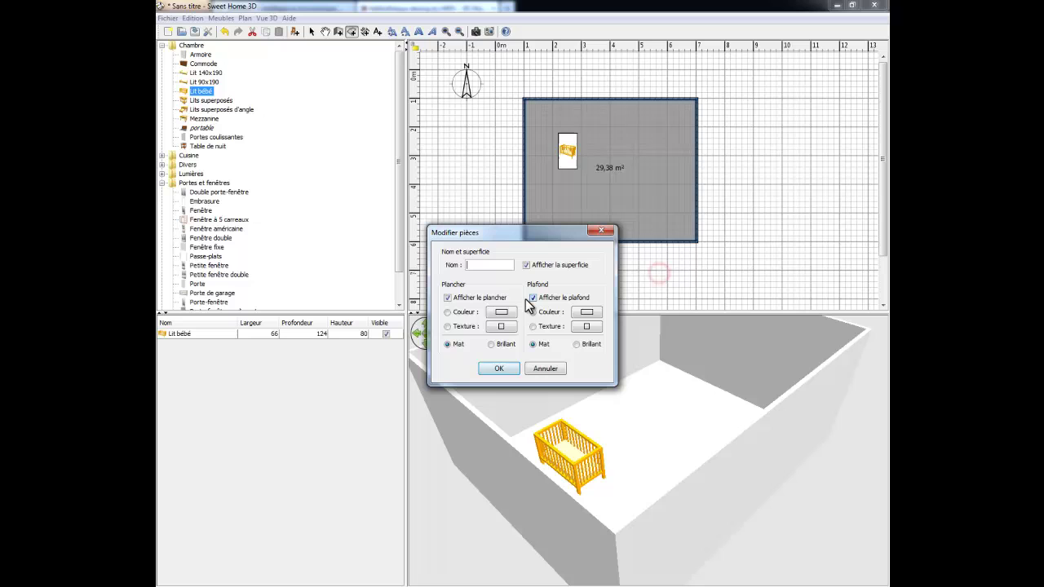
click(465, 326)
click(500, 327)
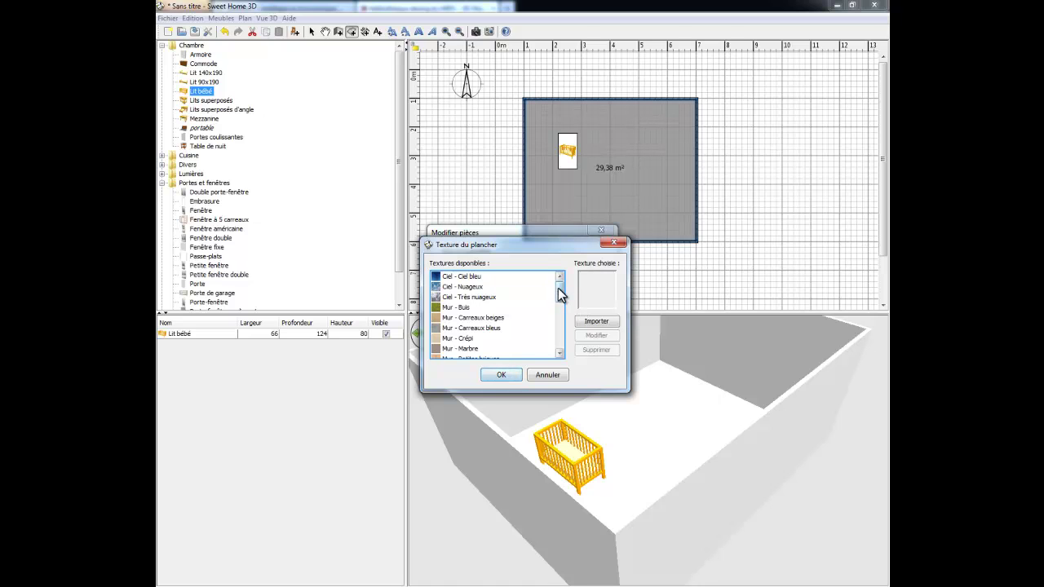
scroll(561, 291, down, 1)
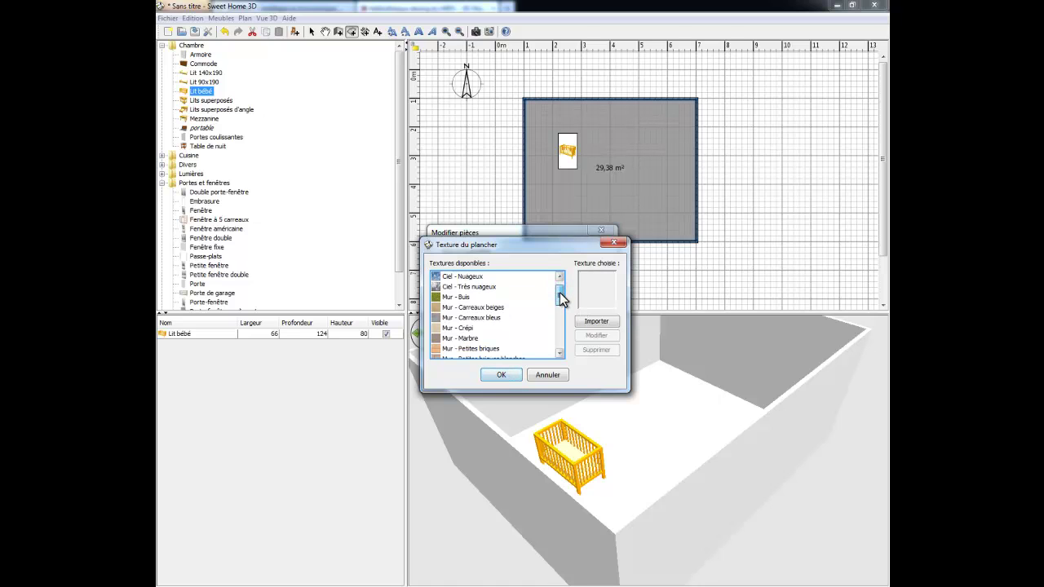
drag(561, 294, 562, 329)
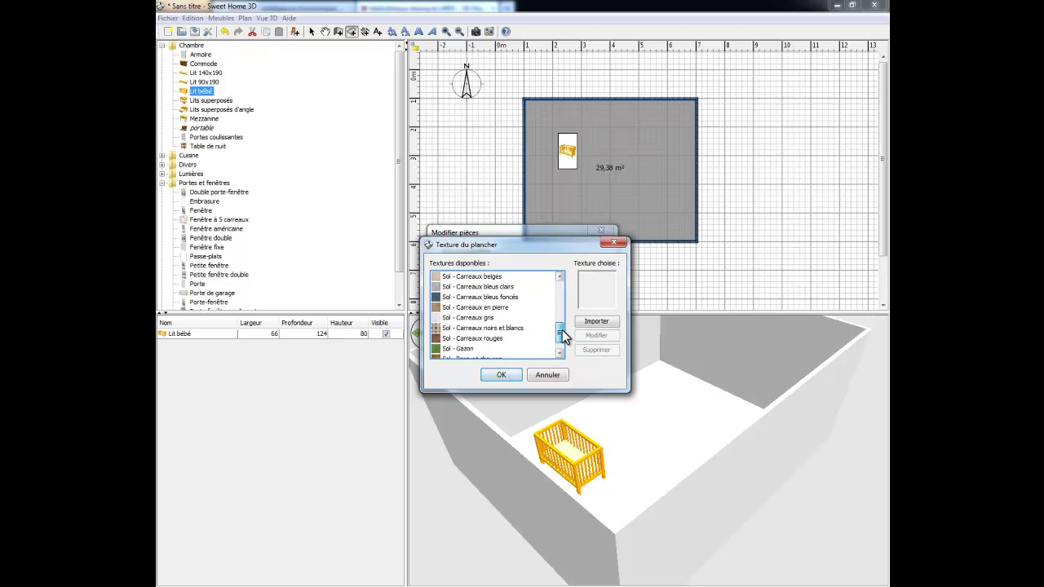
click(488, 298)
click(483, 306)
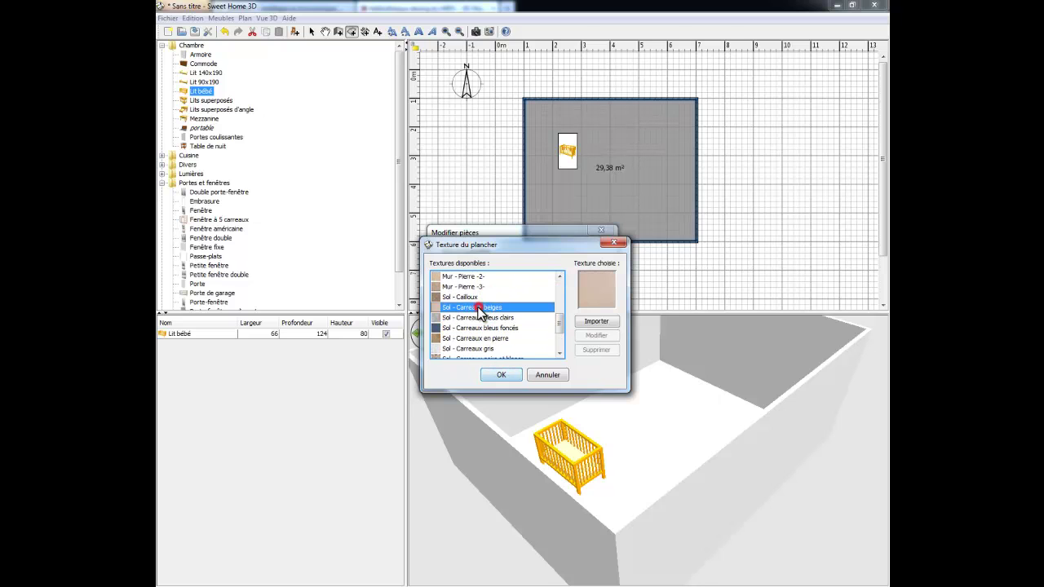
click(501, 374)
click(503, 372)
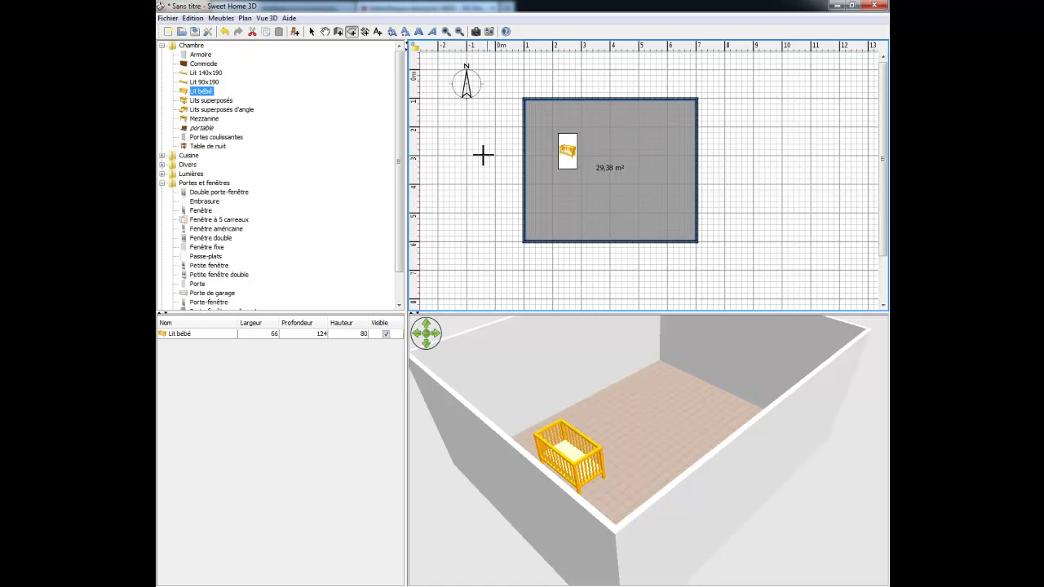
Set both sides of the room's four walls to texture, choosing Mur - Crépi for the walls' right side
click(308, 31)
click(468, 150)
drag(498, 76, 728, 234)
scroll(741, 223, up, 2)
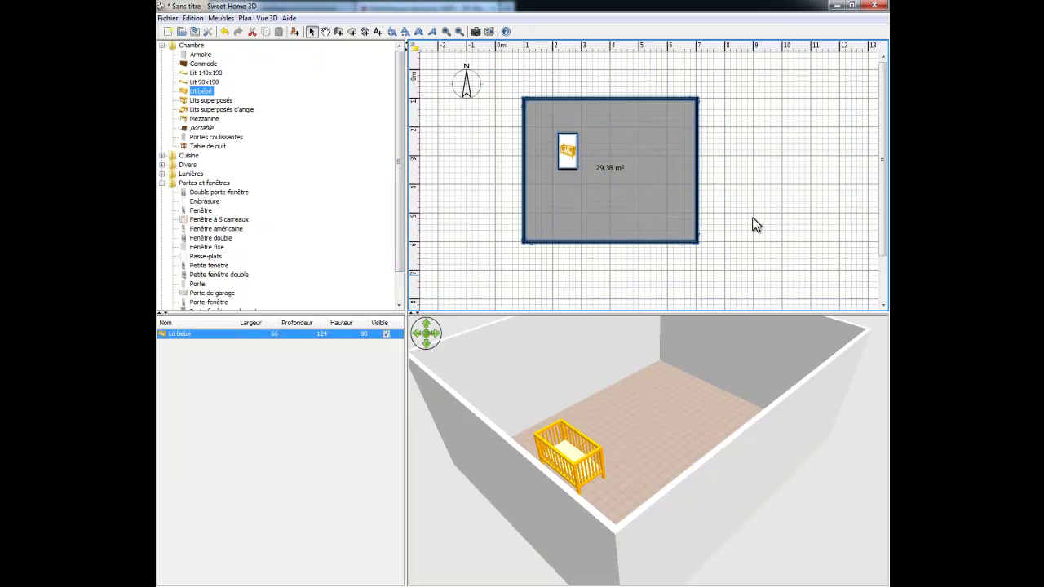
drag(611, 97, 610, 98)
right_click(611, 97)
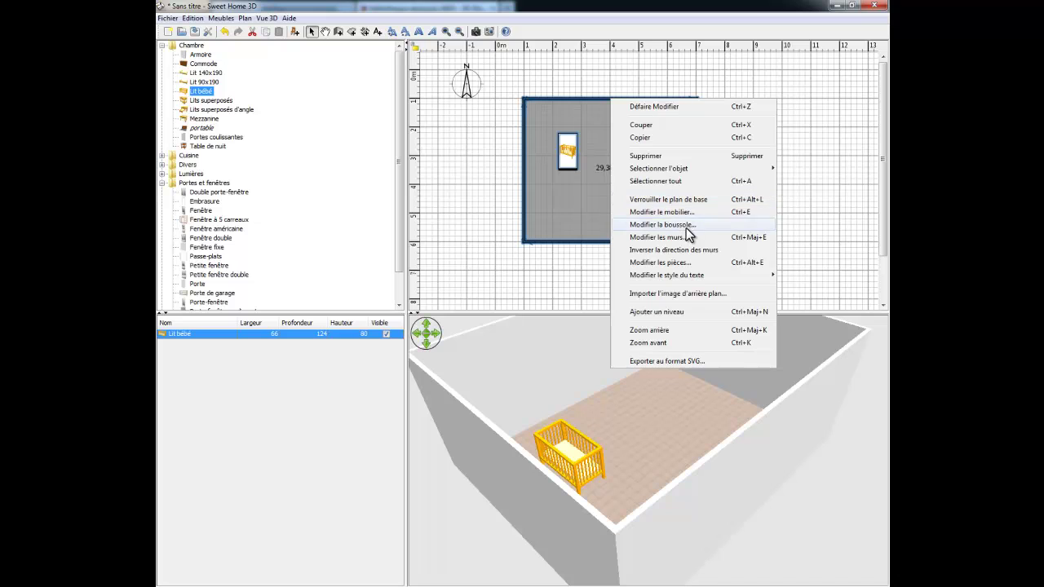
click(687, 234)
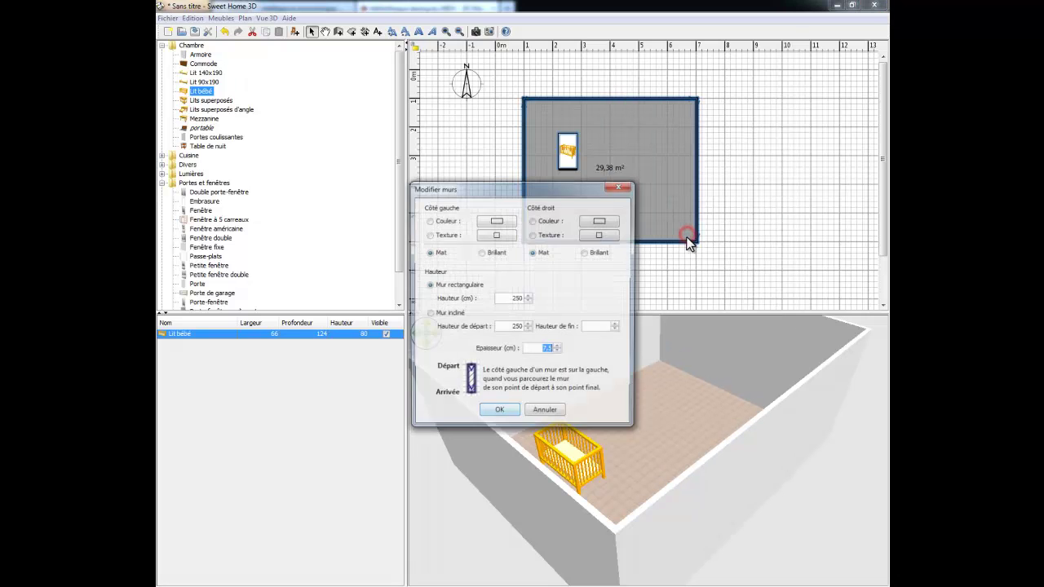
click(446, 235)
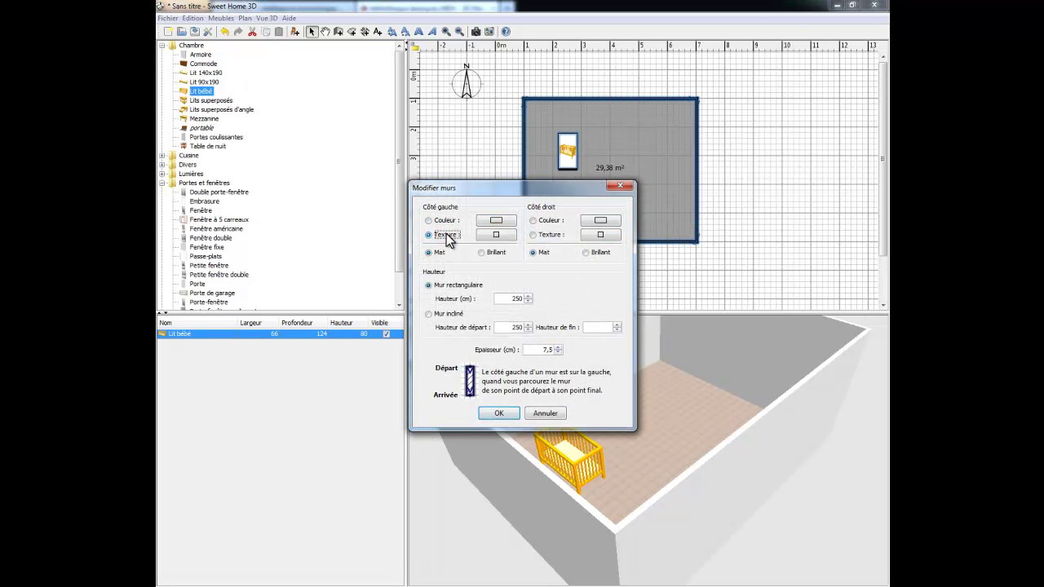
click(540, 233)
click(608, 234)
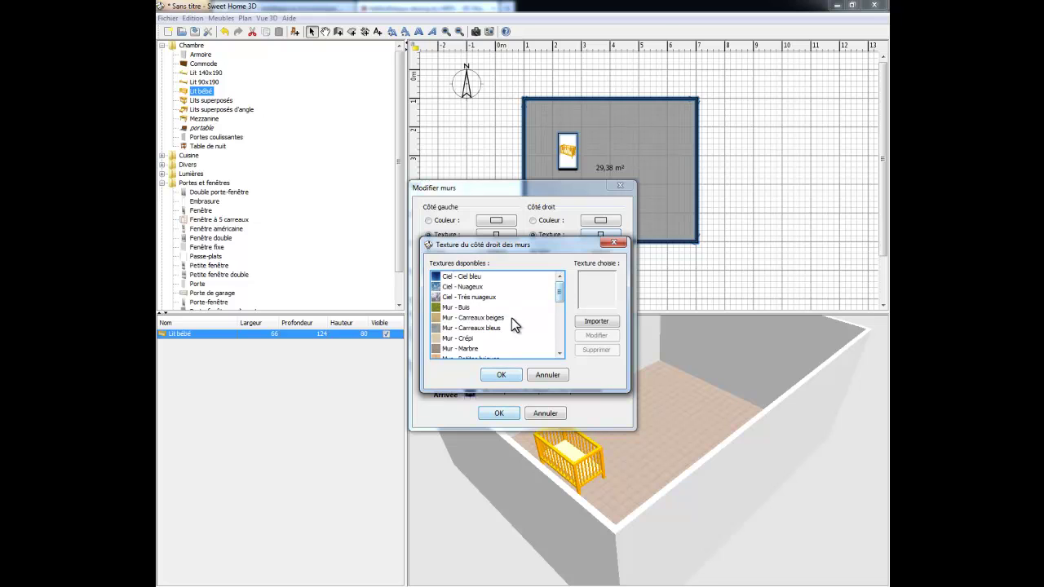
click(467, 338)
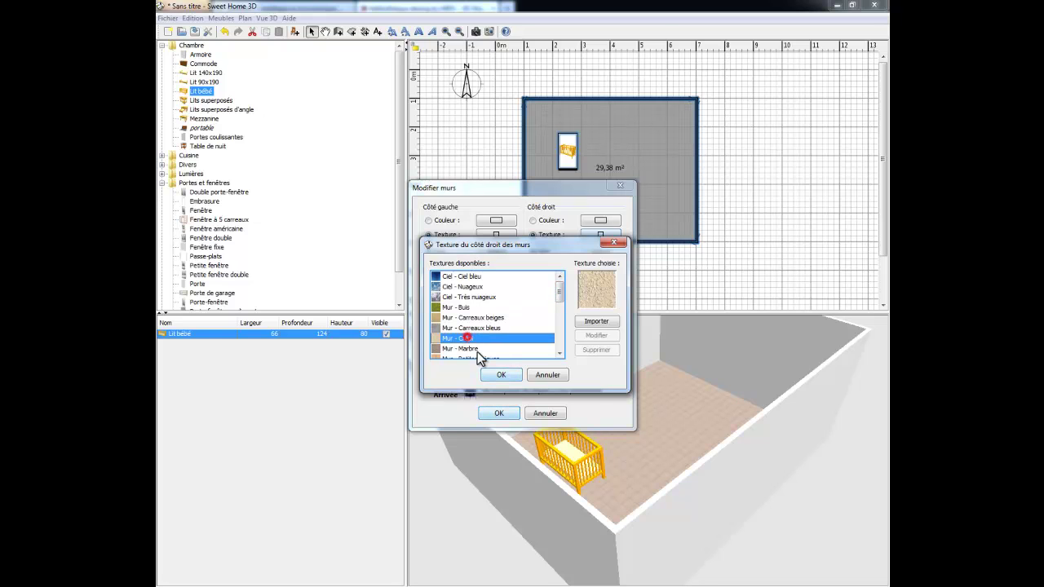
click(497, 375)
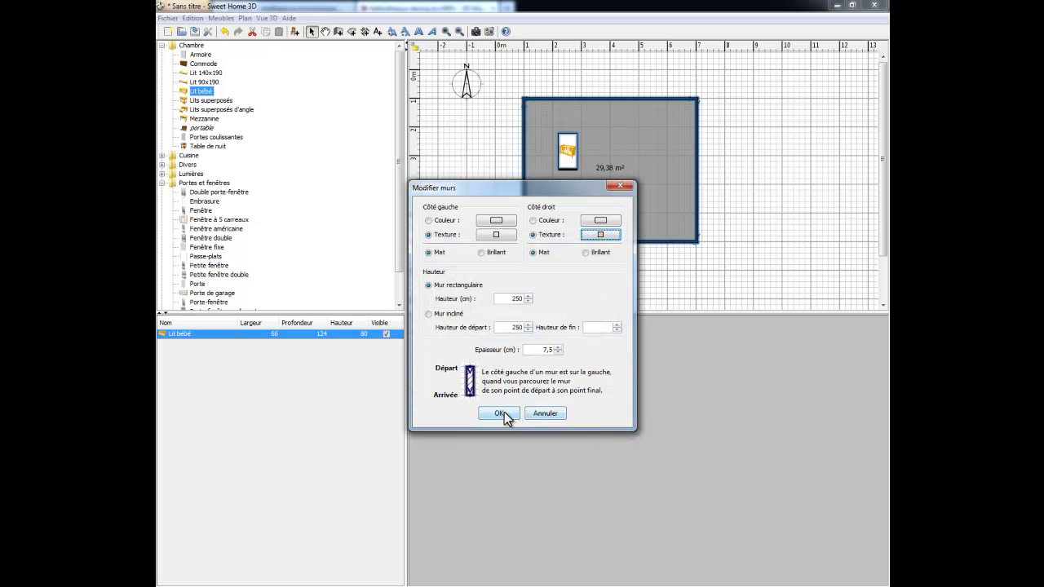
click(500, 414)
Insert a Fenêtre à 5 carreaux in the middle of the north wall and move the crib toward the room's northwest corner
drag(605, 418, 707, 372)
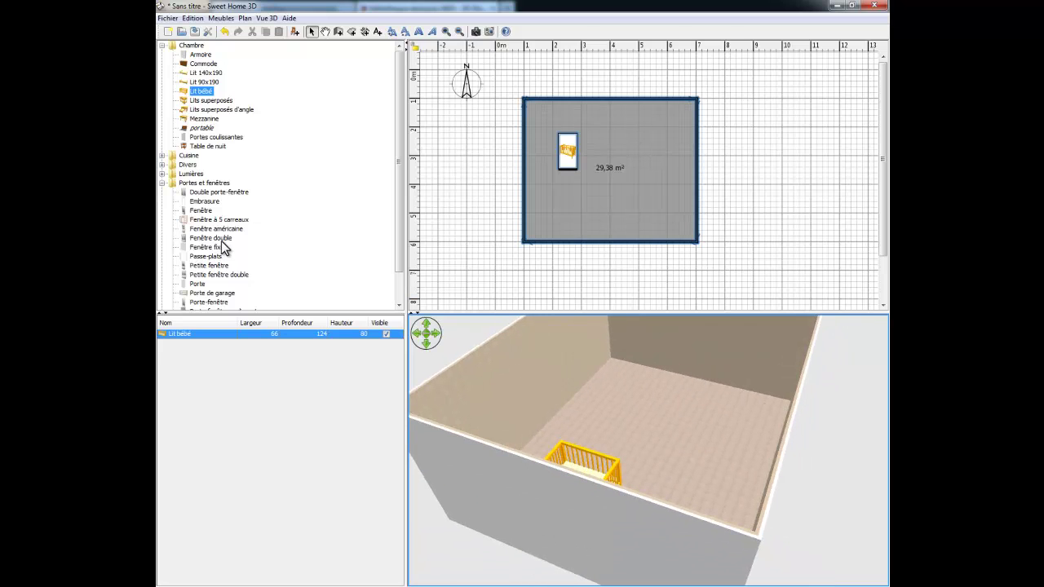
drag(219, 220, 580, 100)
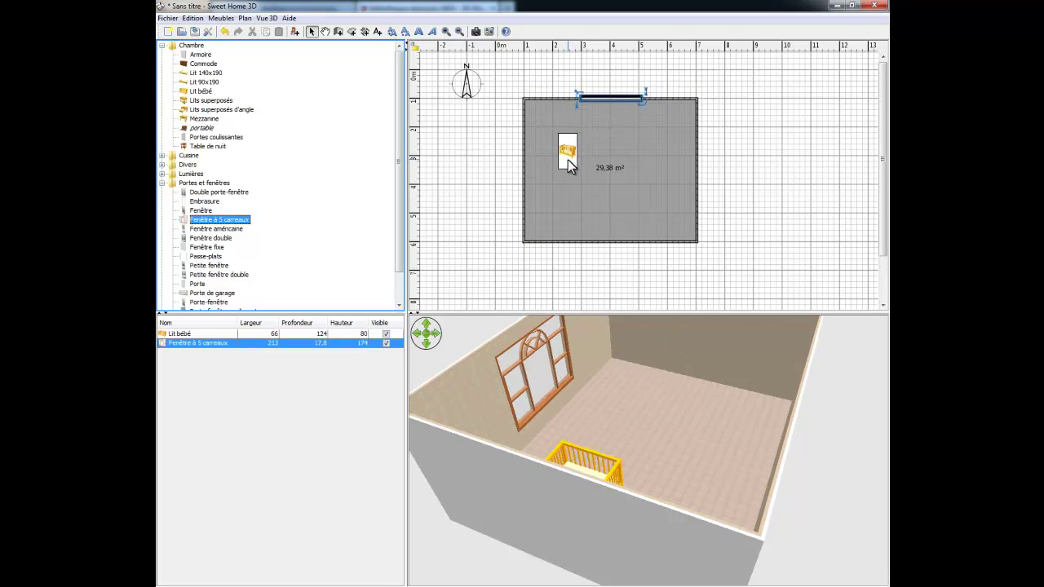
drag(568, 160, 546, 140)
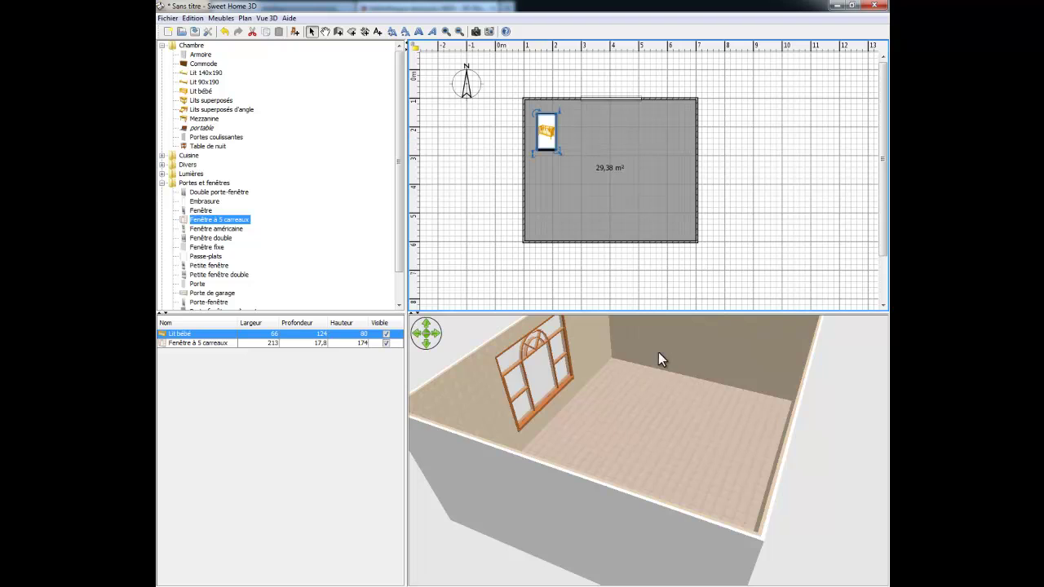
drag(658, 353, 648, 399)
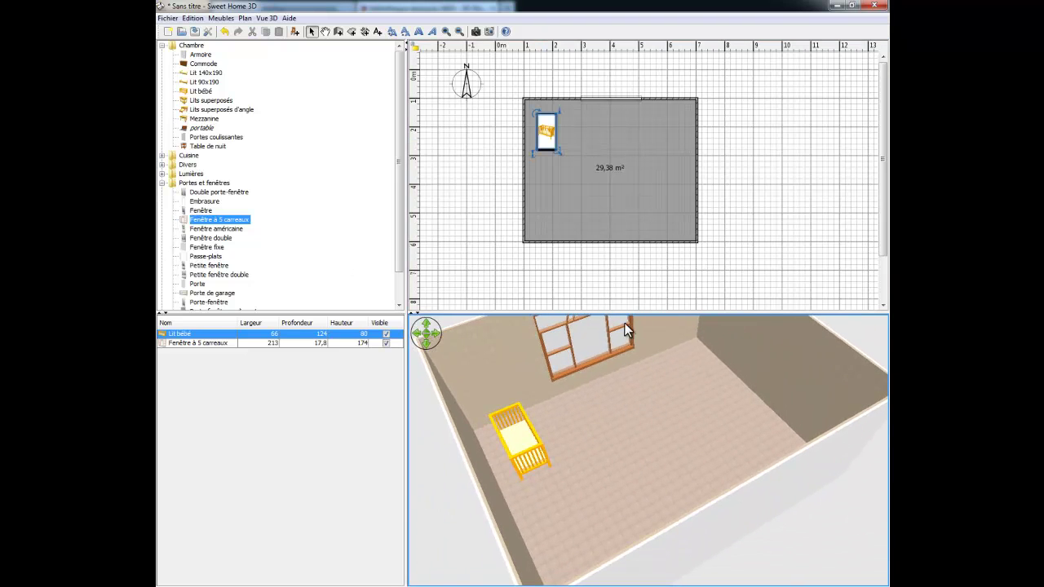
Switch to Firefox, search Google for "google objet 3D" in a new tab and open the Banque d'images 3D site
key(alt+Tab)
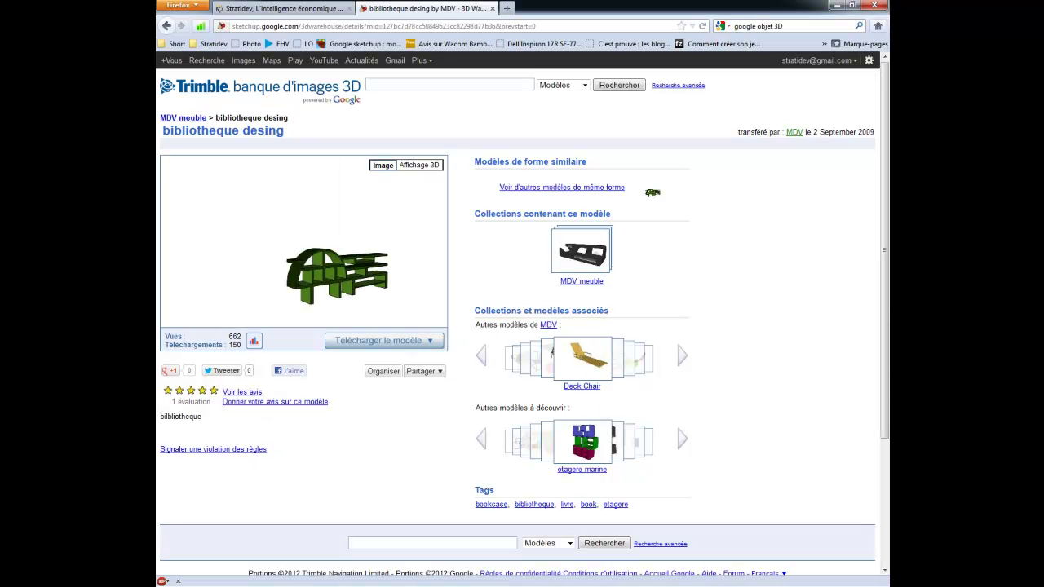
click(507, 8)
click(793, 26)
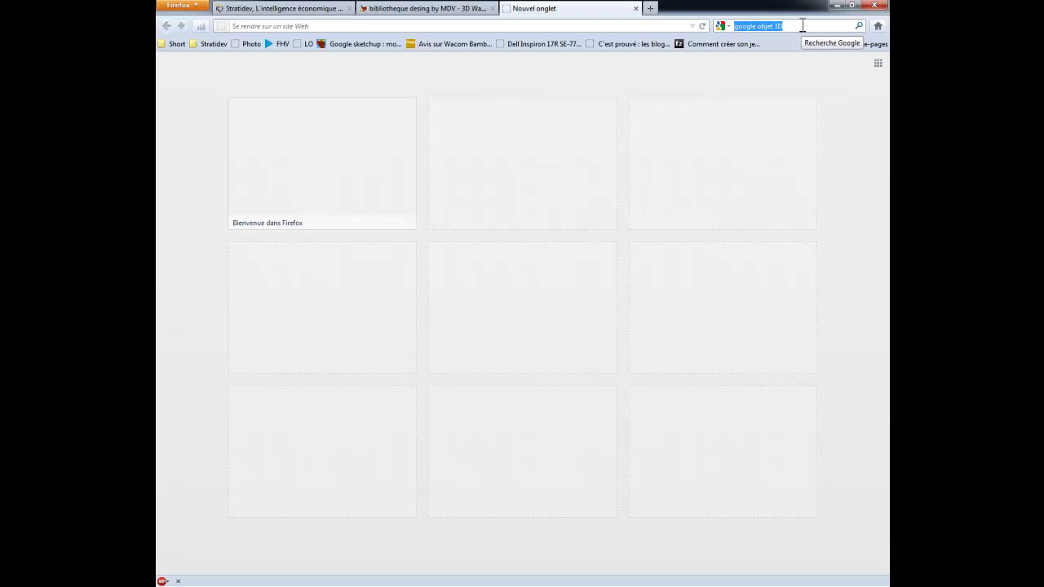
key(Return)
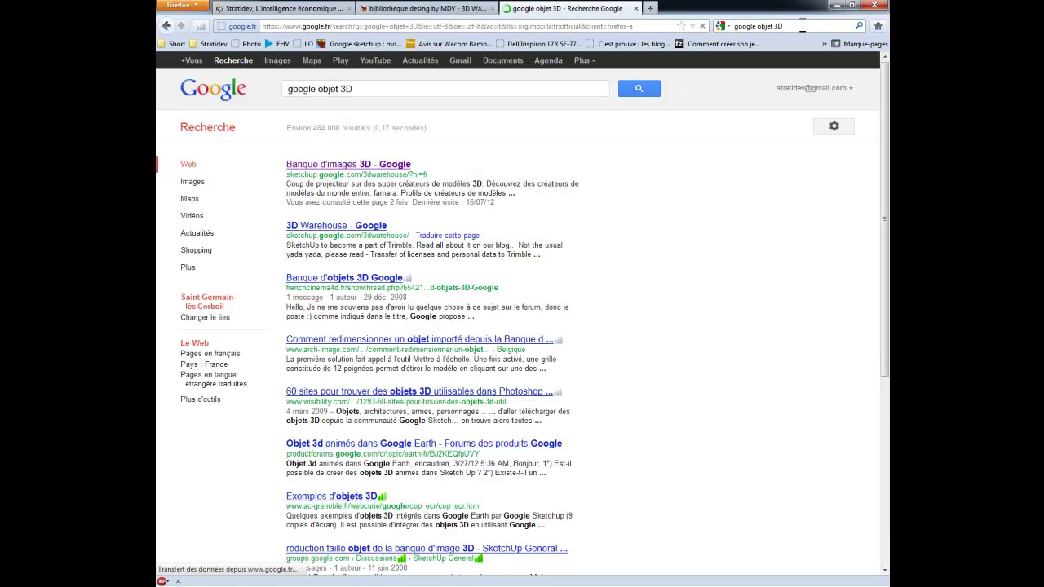
click(375, 164)
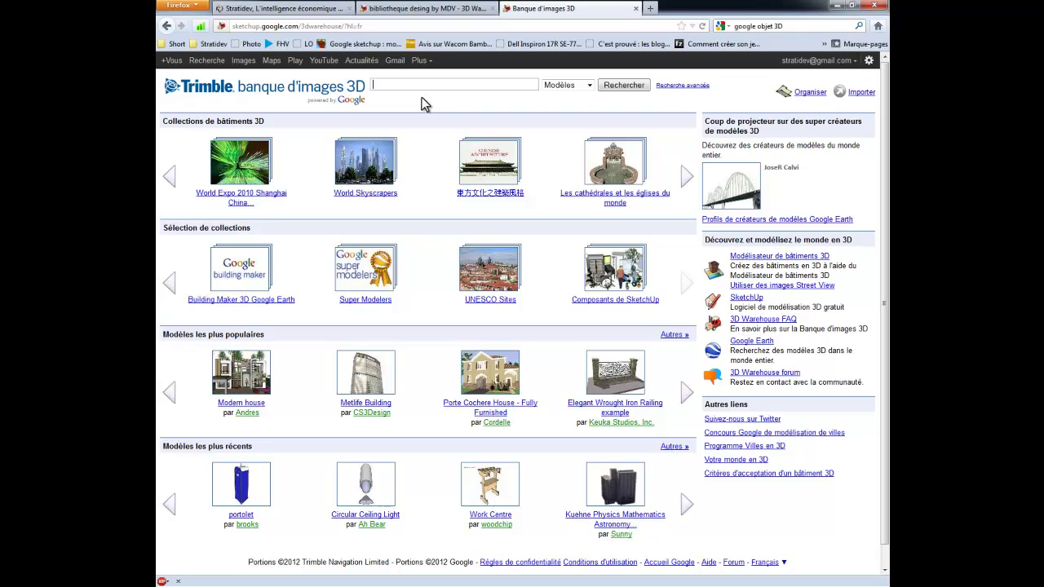
Download the bibliotheque desing model in Collada format and save it to the desktop as meuble1.zip, replacing the existing file
click(443, 8)
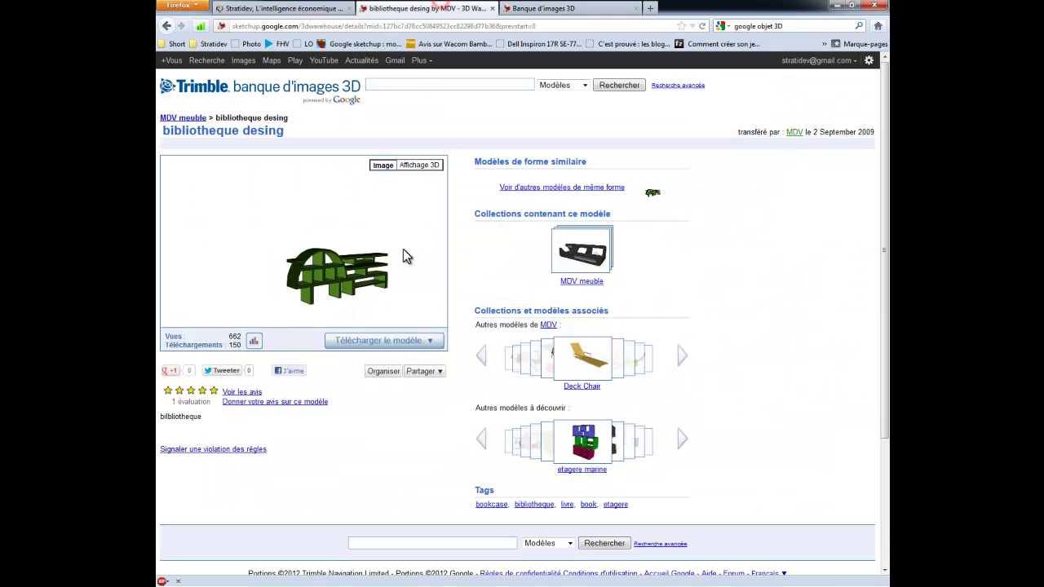
click(433, 344)
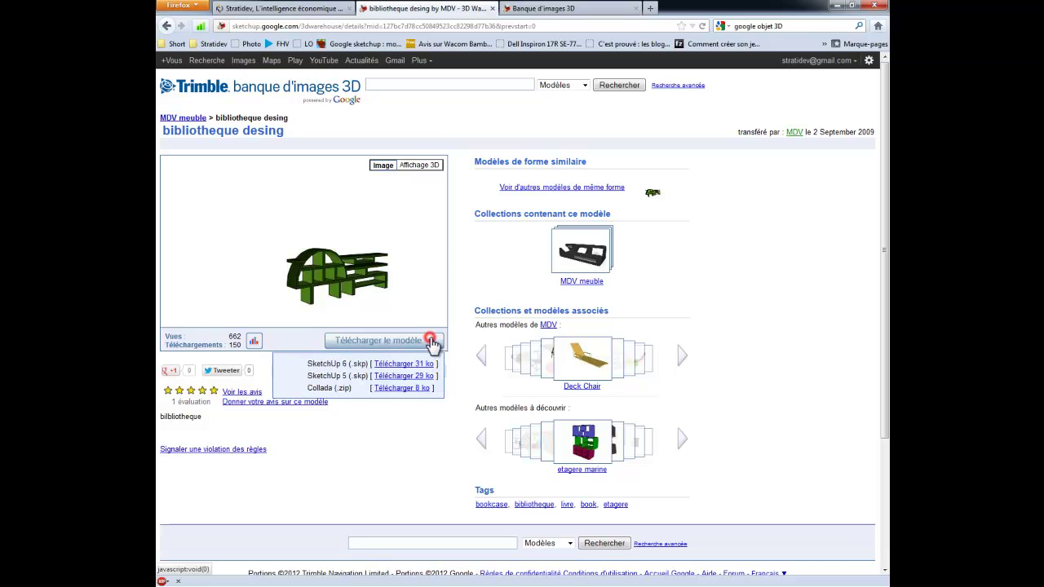
click(401, 390)
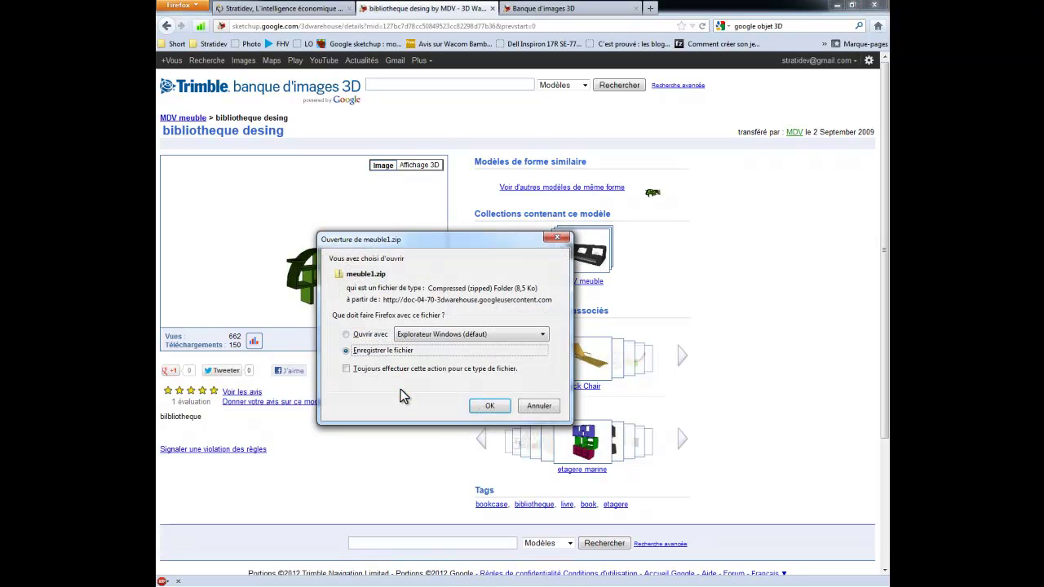
click(485, 405)
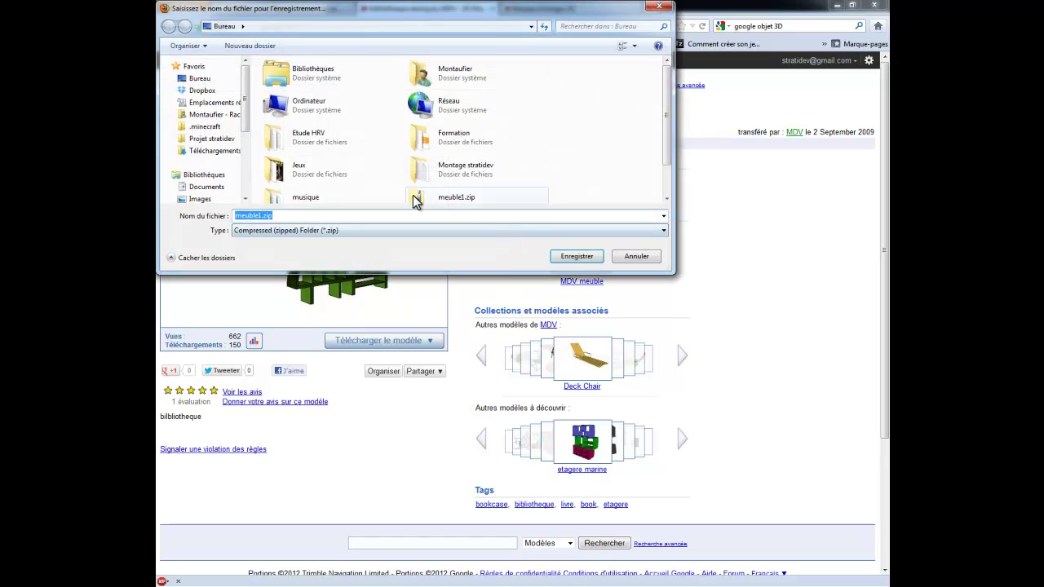
click(577, 256)
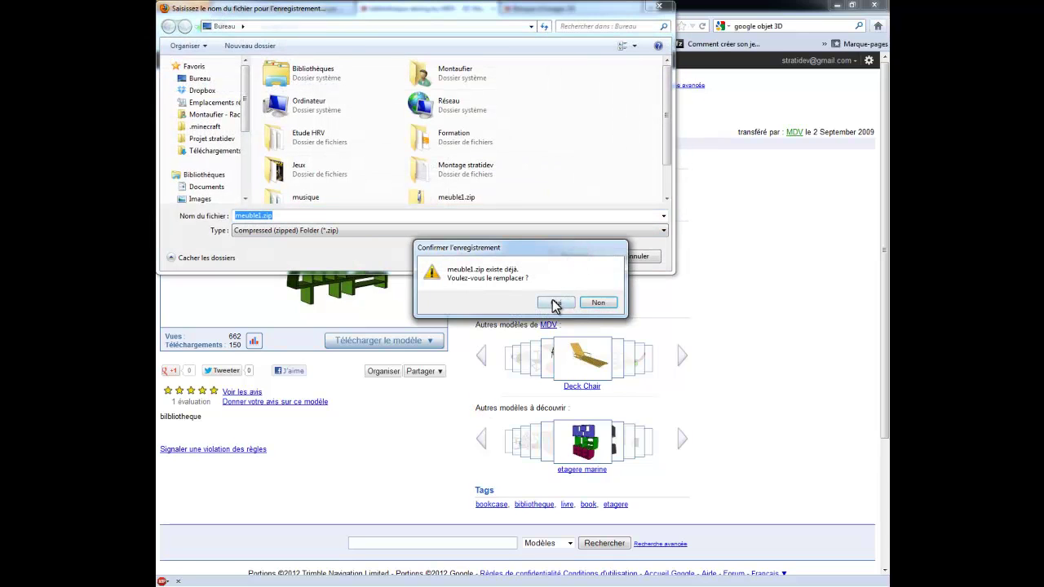
click(555, 302)
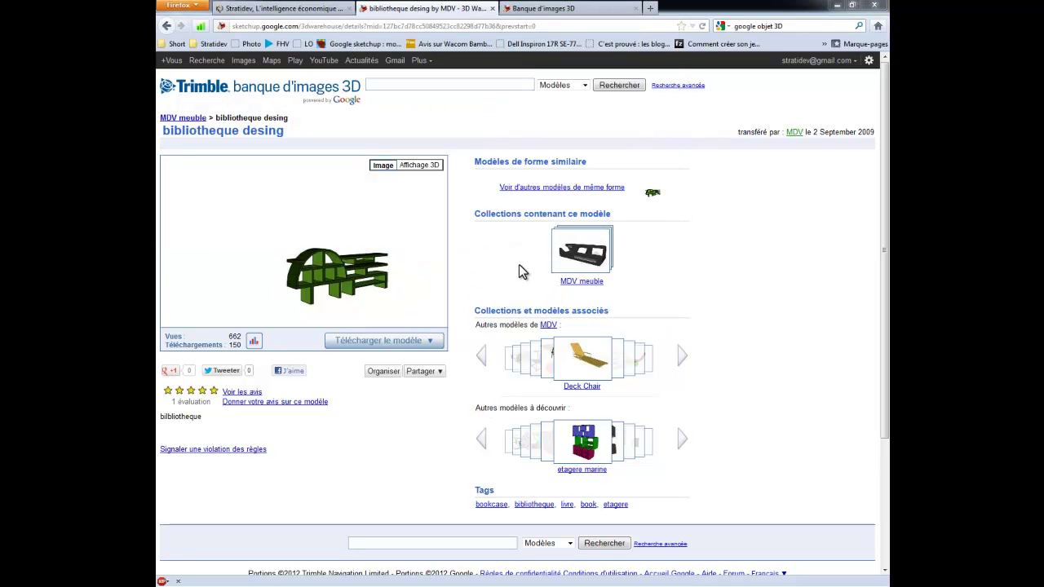
Switch to Sweet Home 3D and start importing a piece of furniture
click(839, 8)
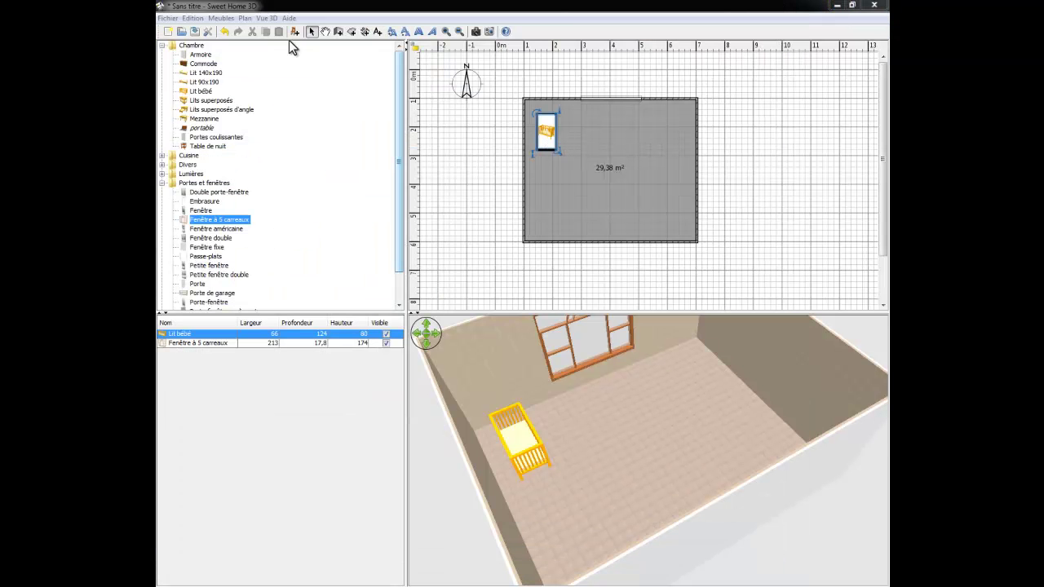
click(221, 18)
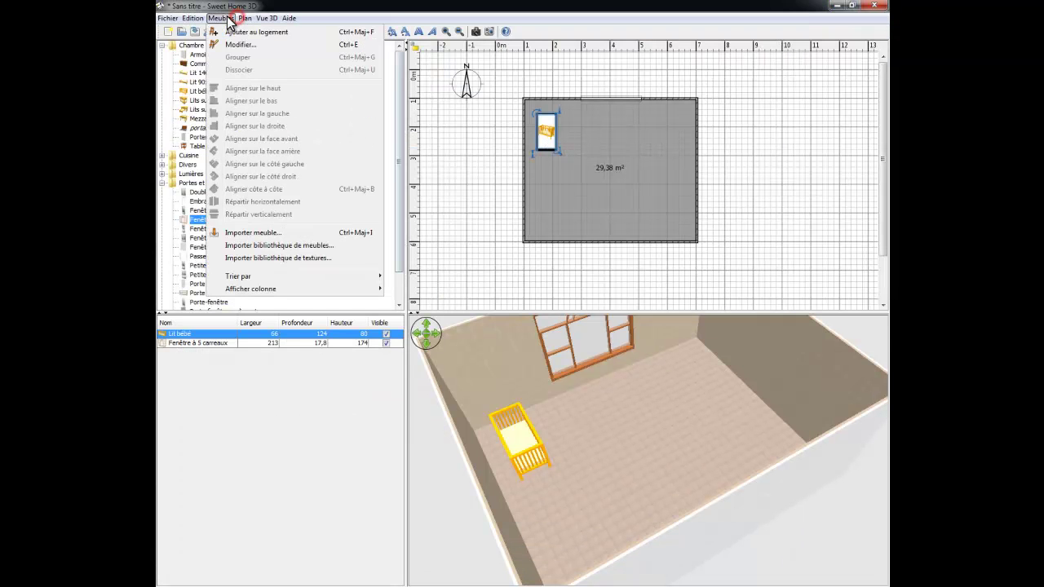
click(298, 234)
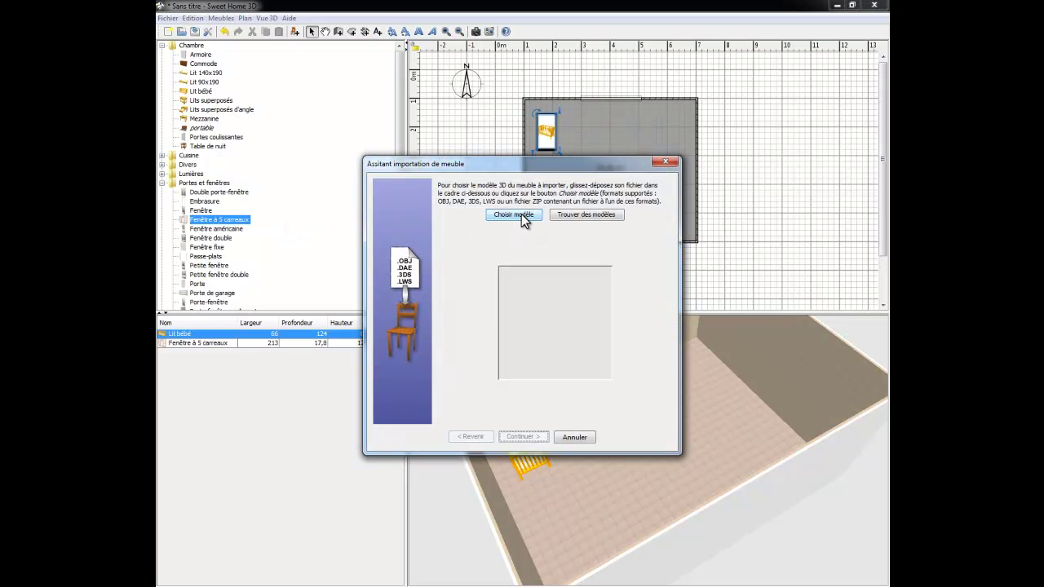
Try to load meuble1.skp from the desktop as the furniture's 3D model
click(522, 214)
click(601, 283)
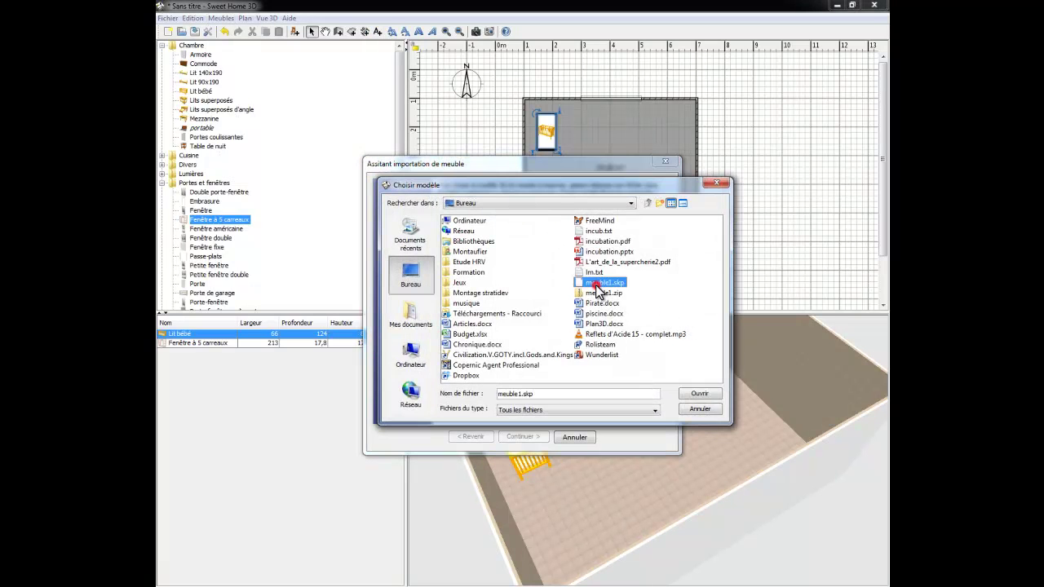
double_click(601, 284)
click(528, 324)
Load meuble1.zip from the desktop as the furniture model and finish the import with its default orientation, dimensions and icon
click(506, 210)
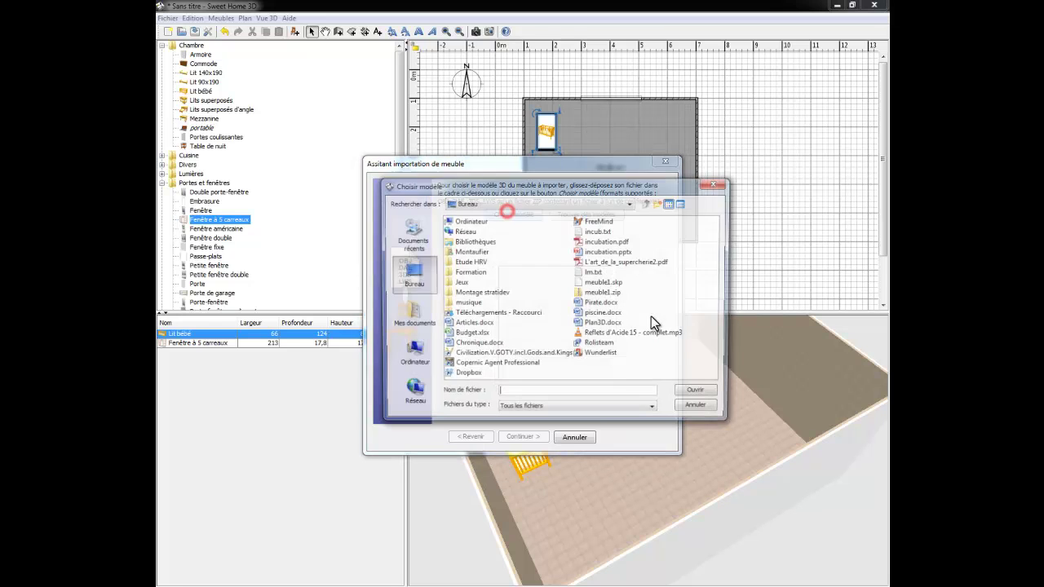
double_click(602, 292)
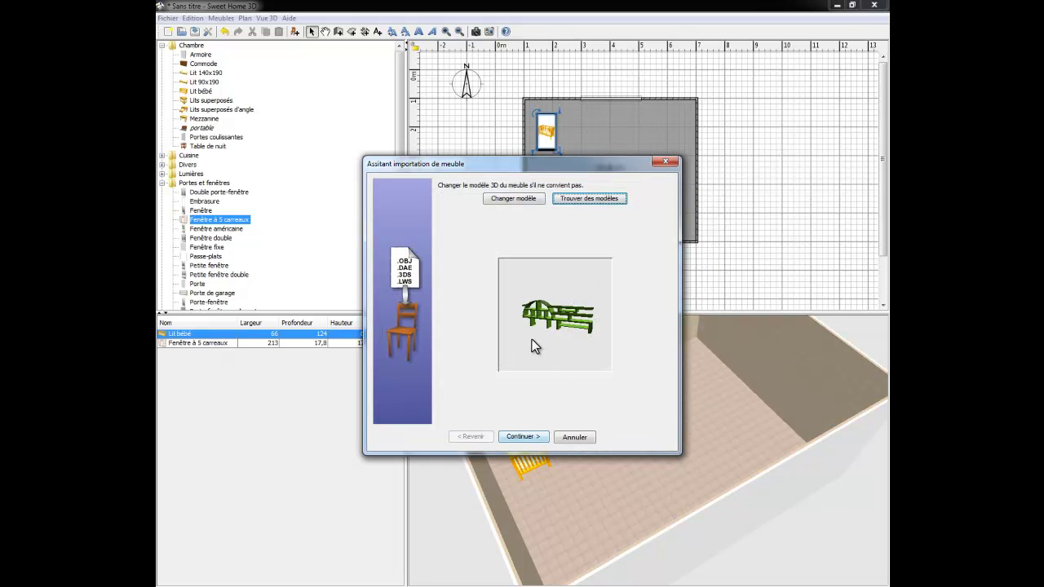
drag(532, 339, 561, 343)
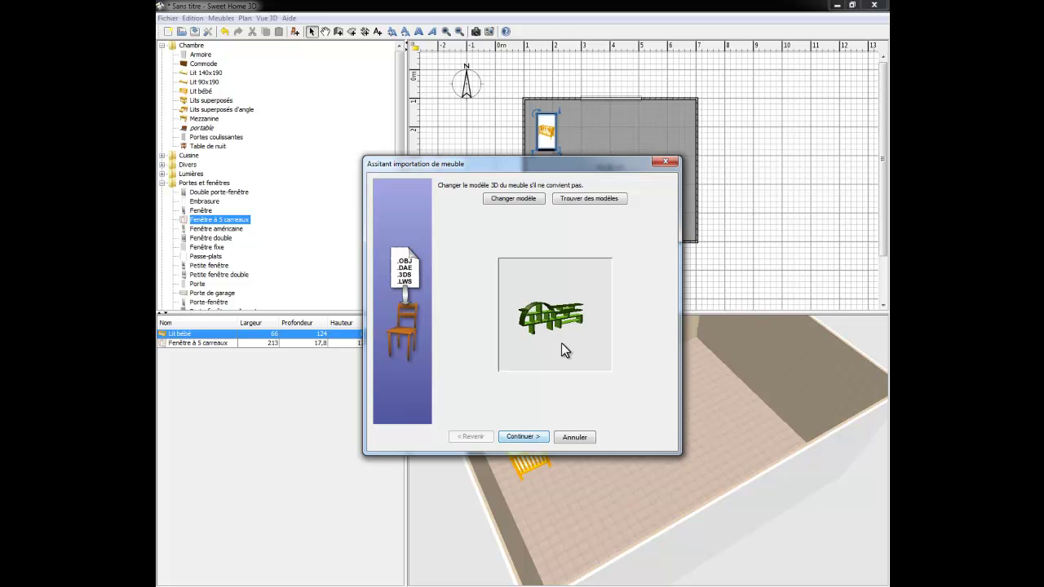
click(526, 436)
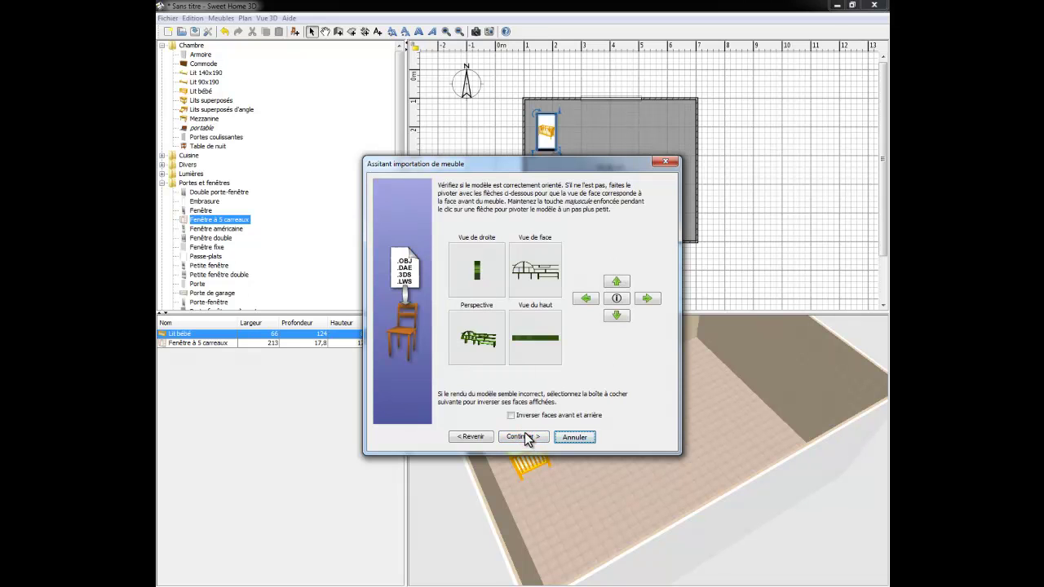
click(526, 437)
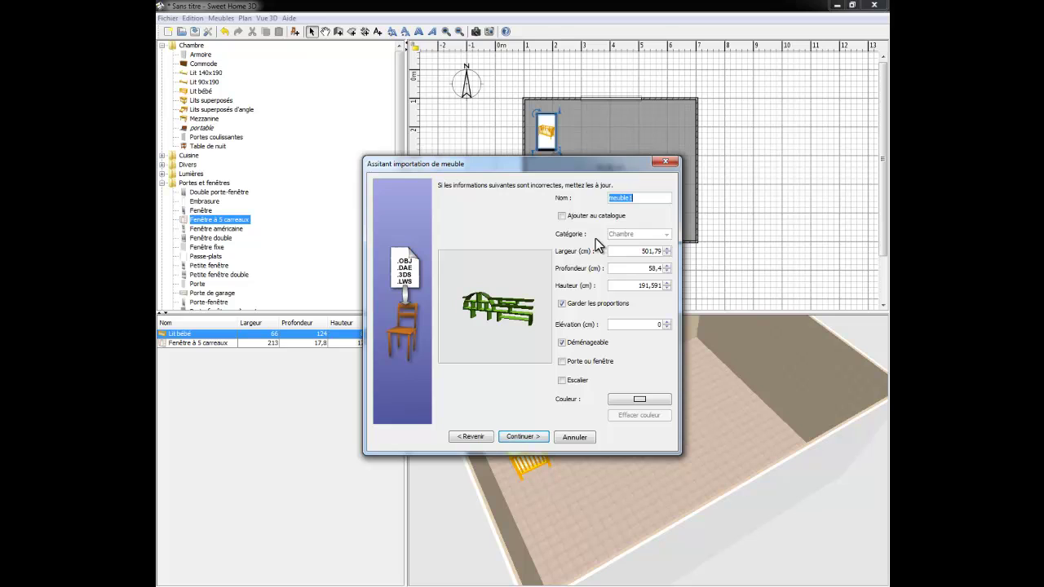
click(623, 248)
click(623, 287)
click(522, 436)
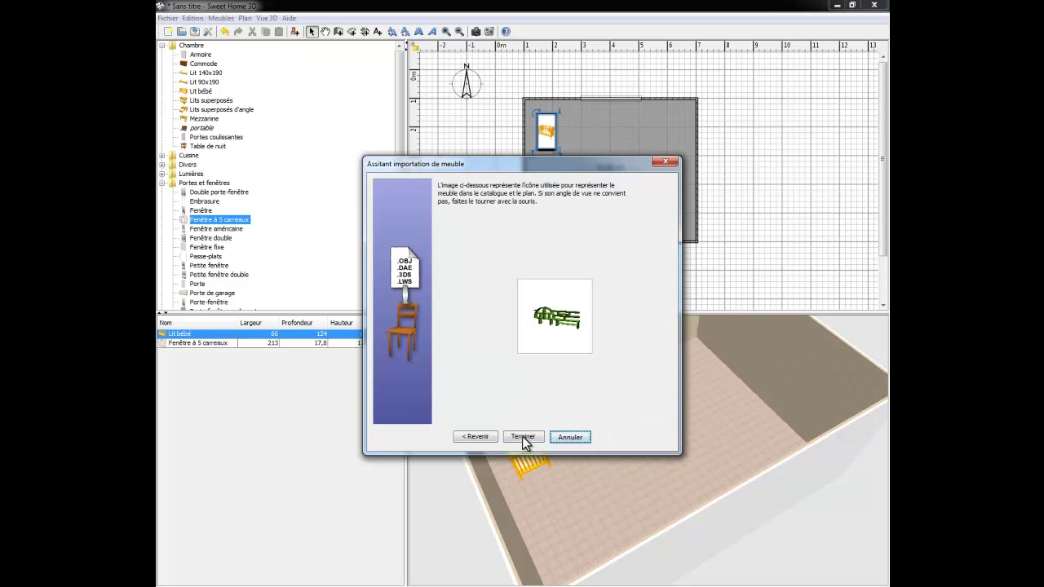
click(522, 436)
Move the imported bookcase into the room, rotate it to 90° and place it against the east wall
drag(454, 389, 502, 401)
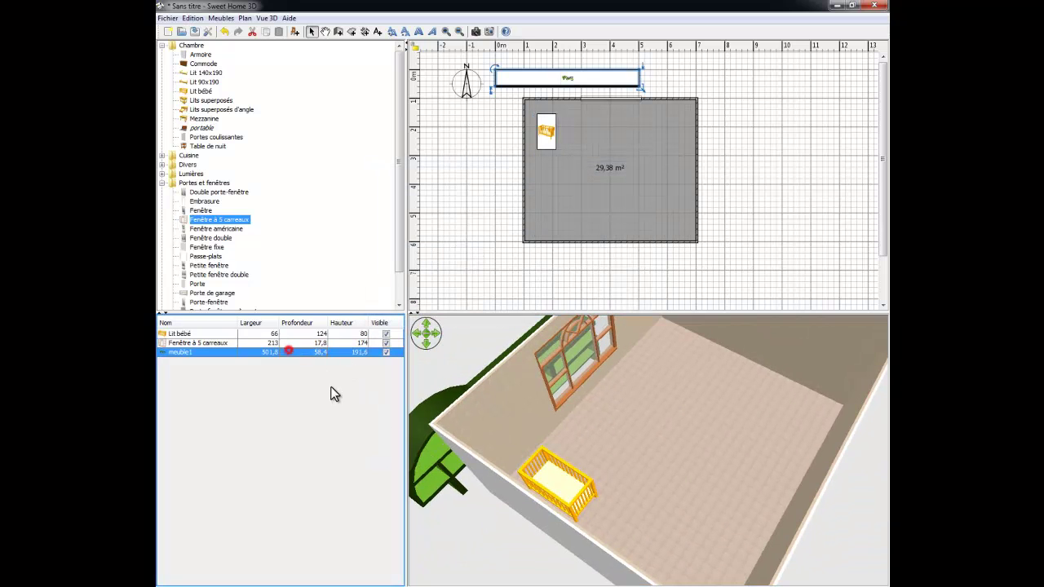
mouse_move(439, 476)
mouse_down()
mouse_move(469, 477)
mouse_move(462, 469)
mouse_move(478, 447)
mouse_up()
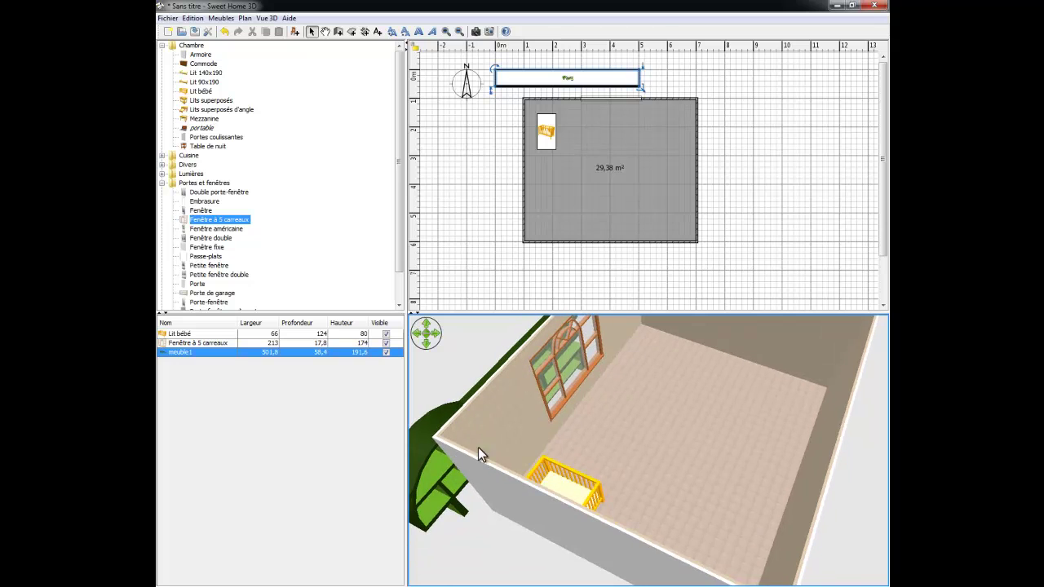
drag(560, 80, 608, 196)
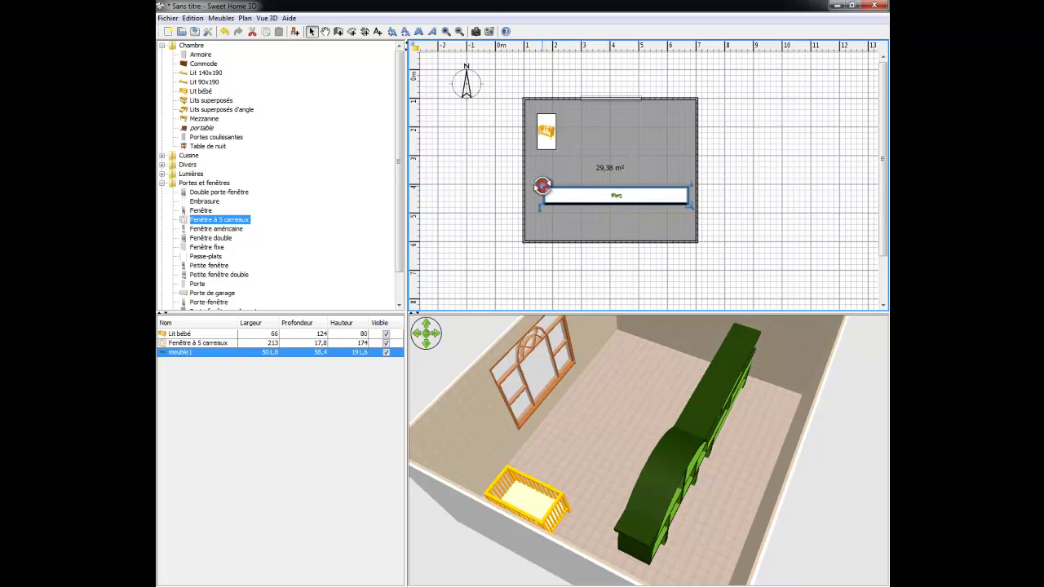
drag(543, 186, 686, 144)
Set the bookcase's width to 301,8 cm and its height to 91,6 cm without keeping proportions
double_click(685, 148)
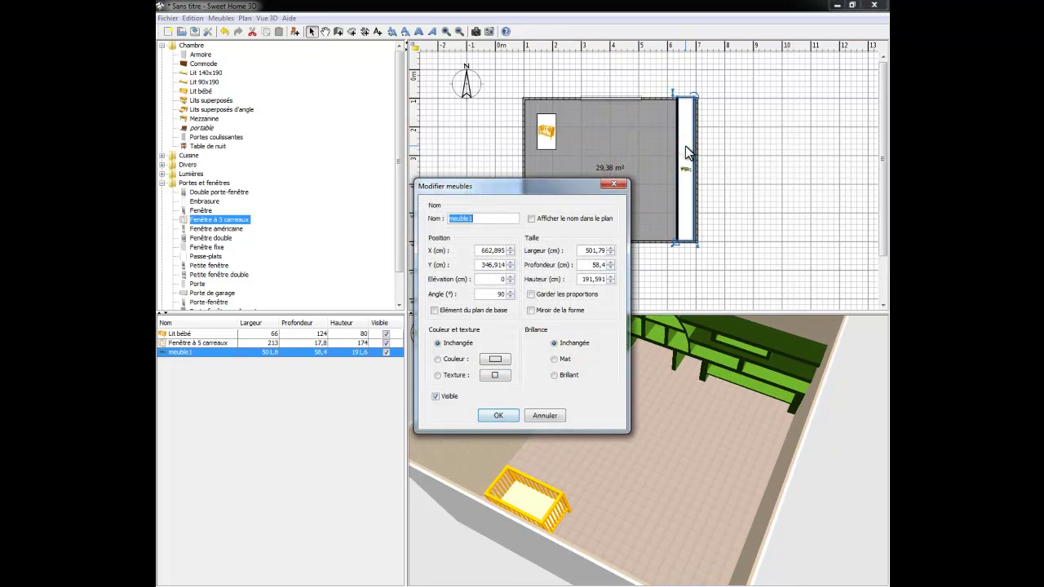
click(592, 251)
key(Delete)
key(Delete)
text(30)
click(587, 279)
key(BackSpace)
click(497, 416)
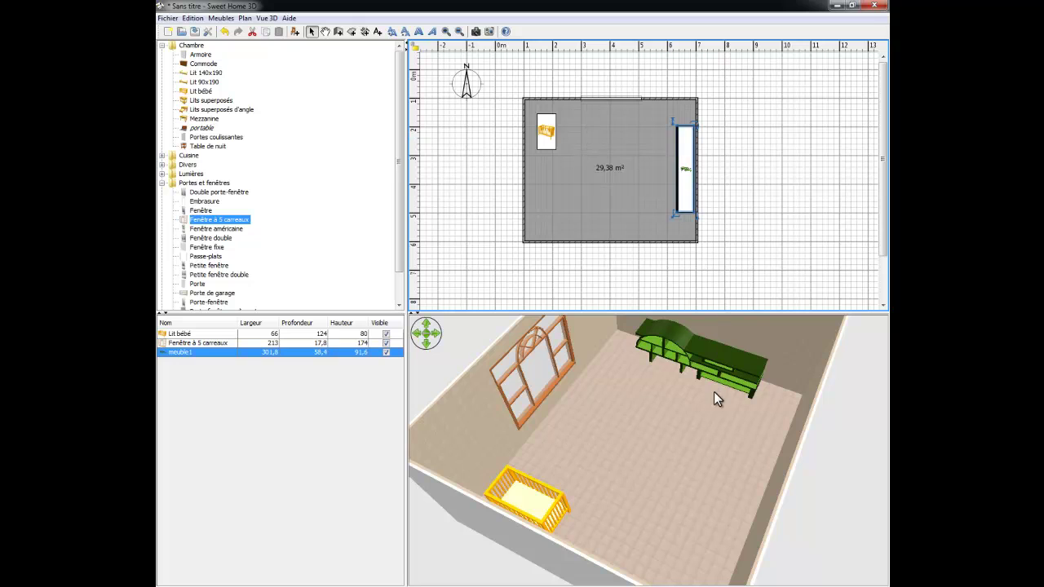
Create a photo of the room from the aerial 3D view at the highest quality (Meilleure), then close it without saving
drag(715, 394, 605, 394)
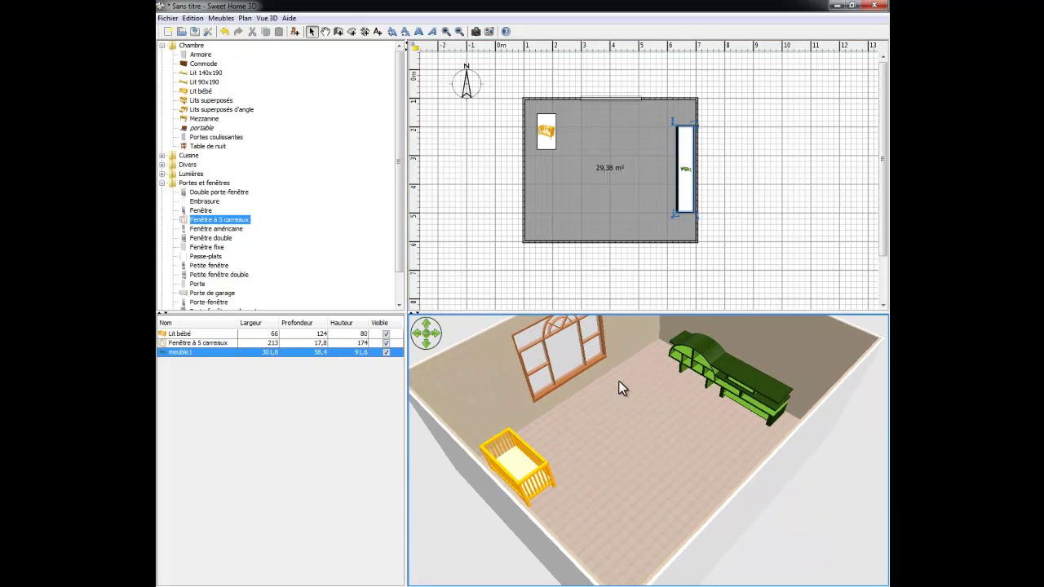
click(427, 323)
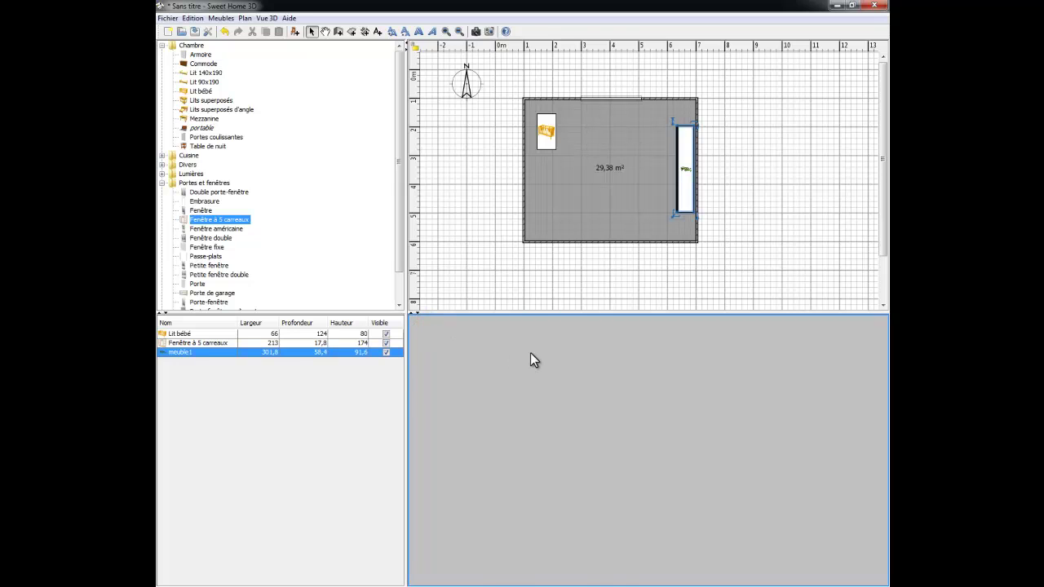
mouse_move(615, 382)
mouse_down()
mouse_move(629, 374)
mouse_move(626, 396)
mouse_move(666, 383)
mouse_move(650, 367)
mouse_move(632, 379)
mouse_up()
right_click(632, 379)
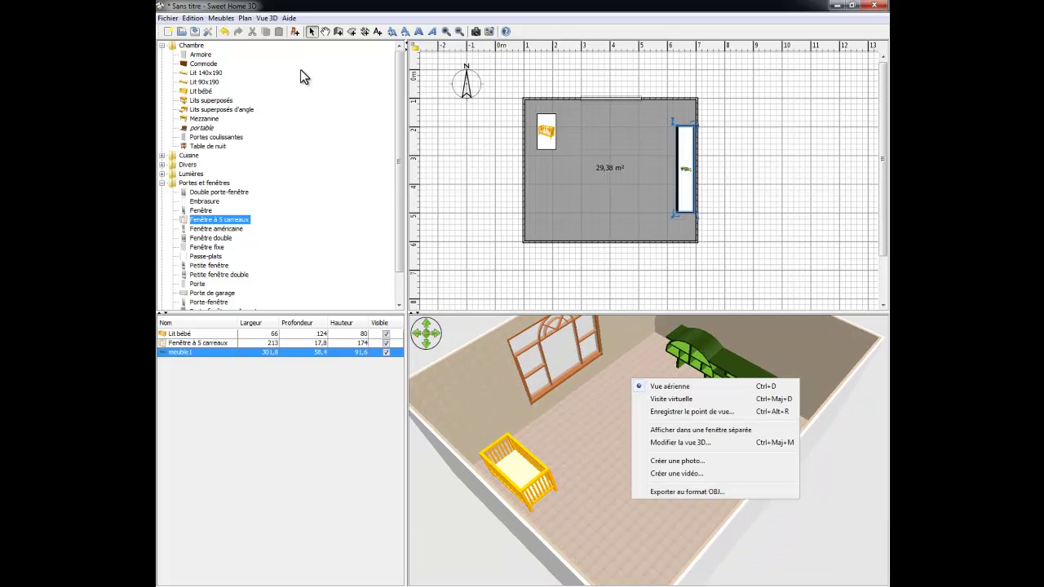
click(267, 18)
click(338, 156)
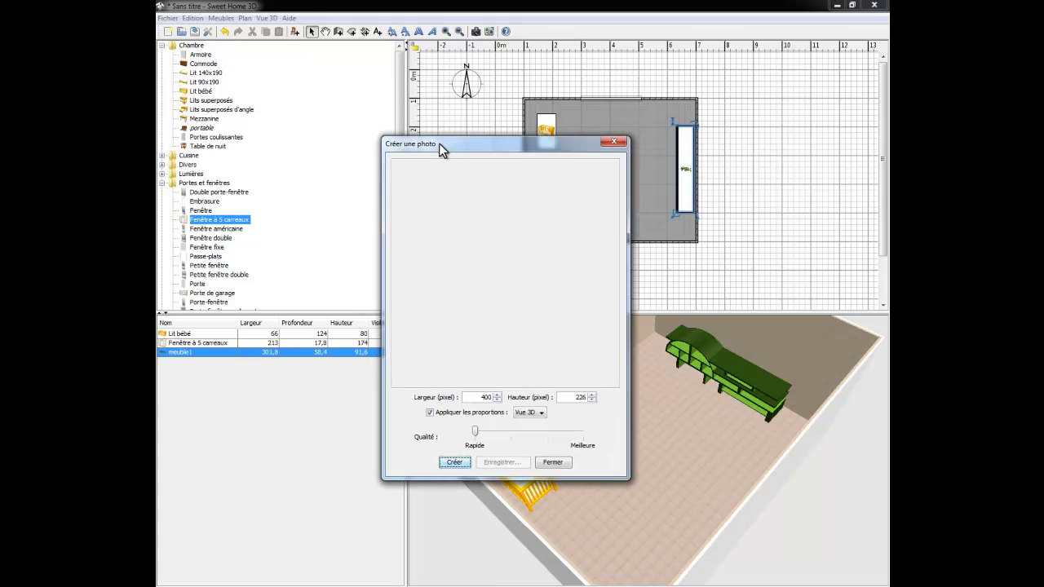
drag(439, 143, 280, 84)
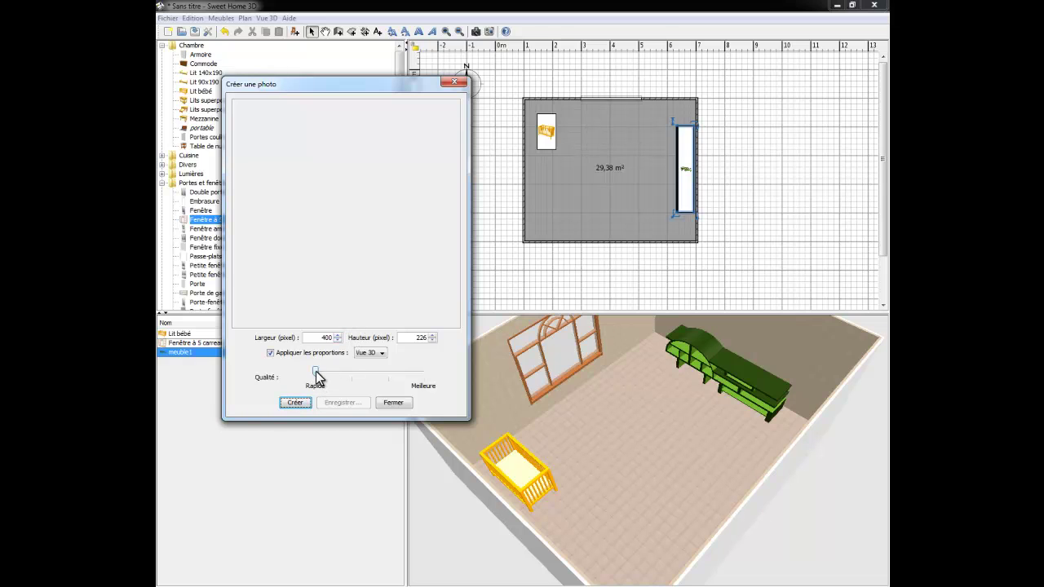
drag(316, 371, 428, 371)
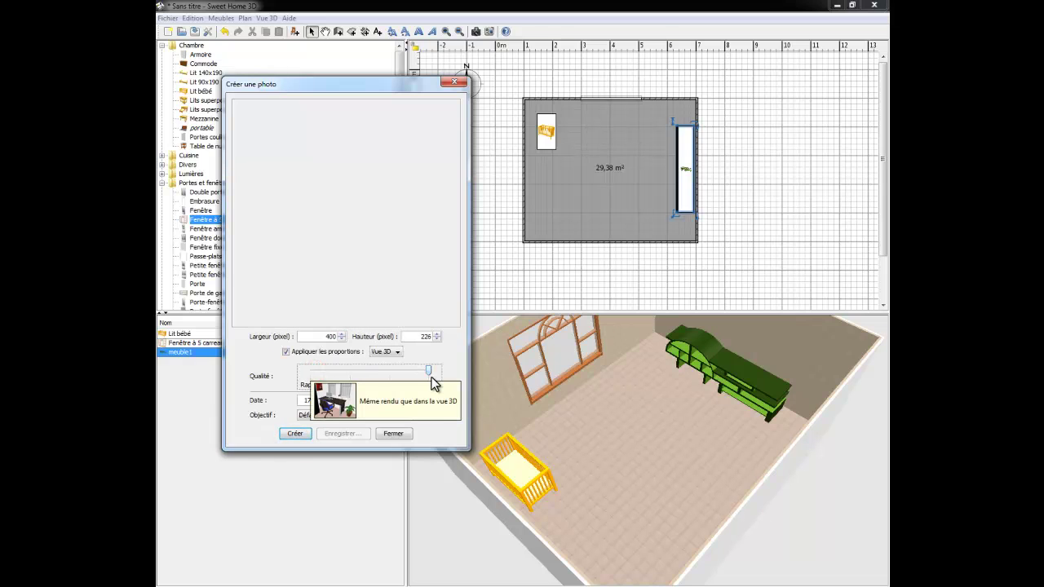
click(295, 435)
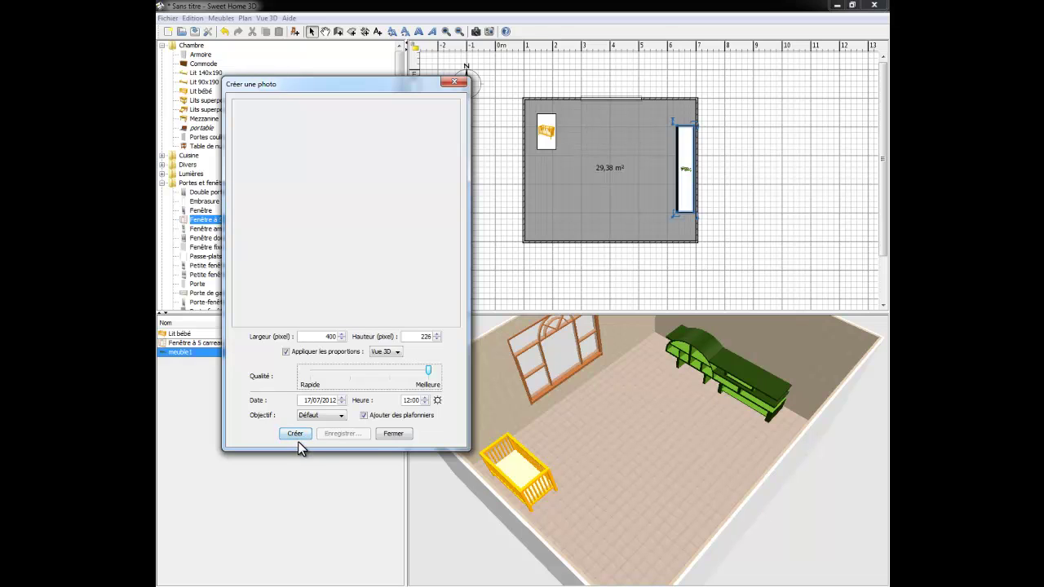
click(295, 437)
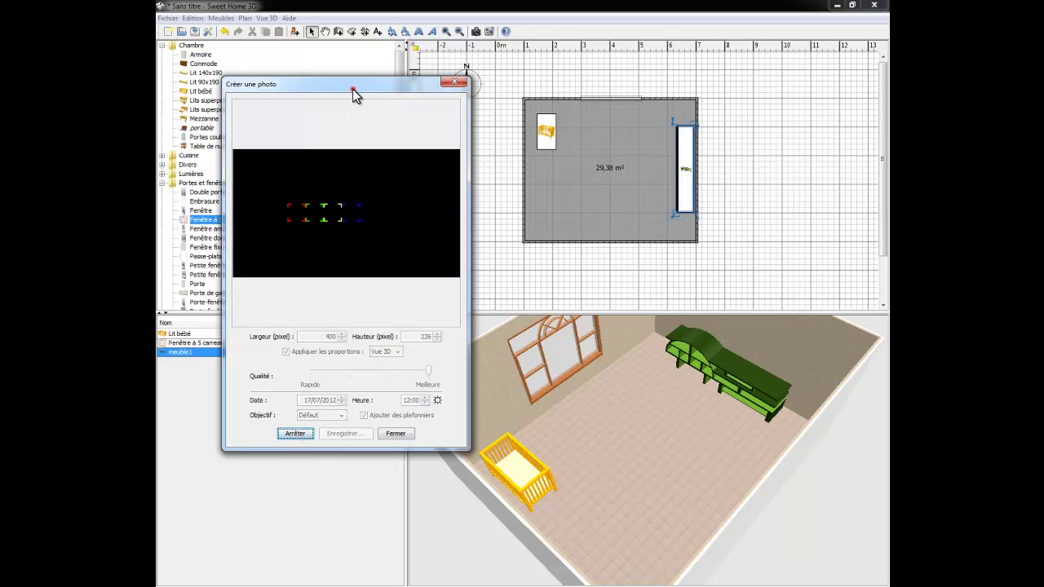
drag(353, 89, 557, 131)
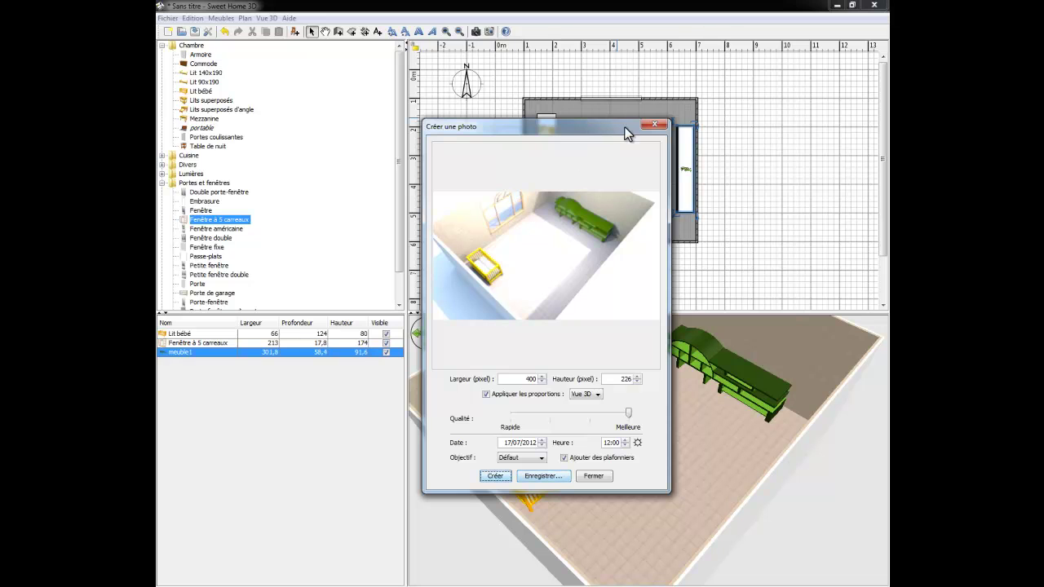
click(652, 123)
Change the 3D view to a virtual visit and walk the visitor into the room beside the crib, facing the bookcase
click(267, 18)
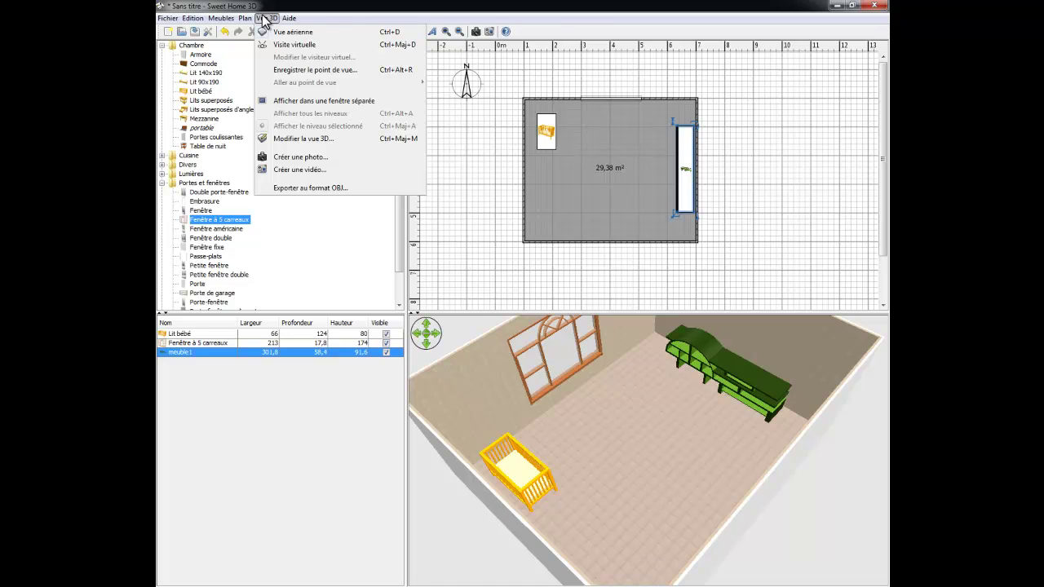
click(278, 44)
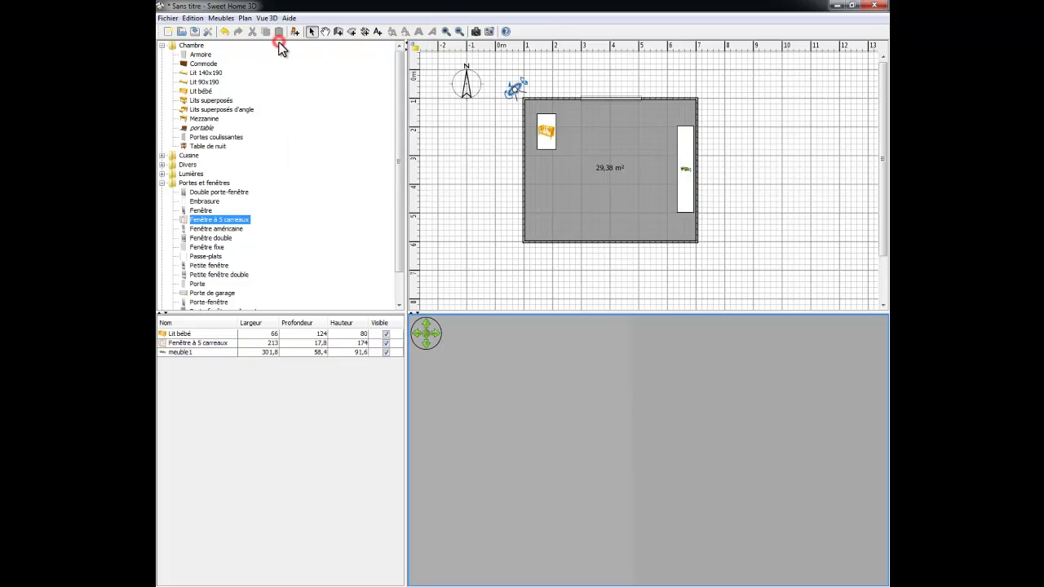
drag(533, 389, 438, 422)
scroll(562, 386, up, 12)
scroll(502, 407, up, 12)
scroll(441, 431, up, 8)
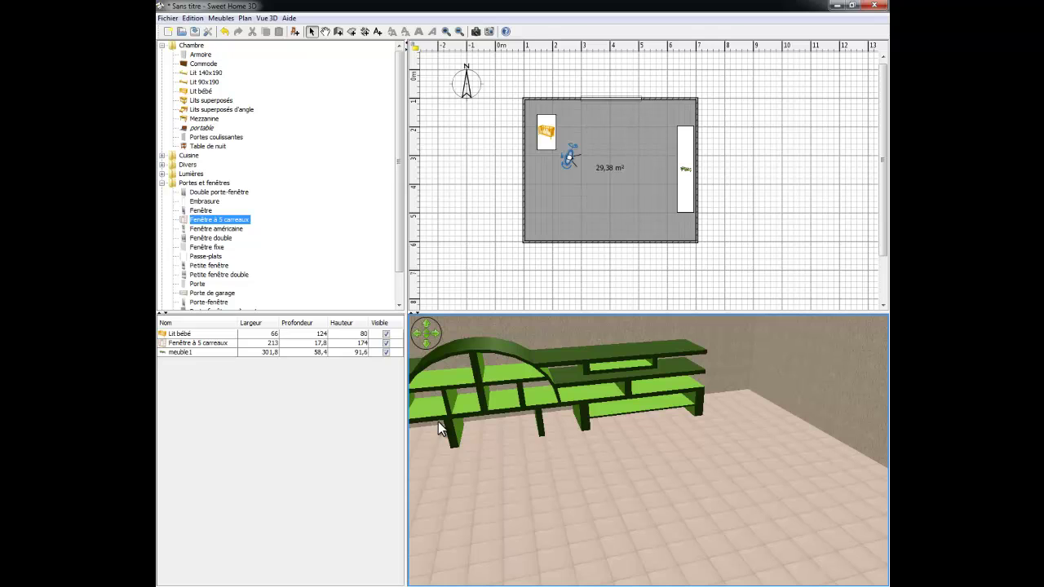